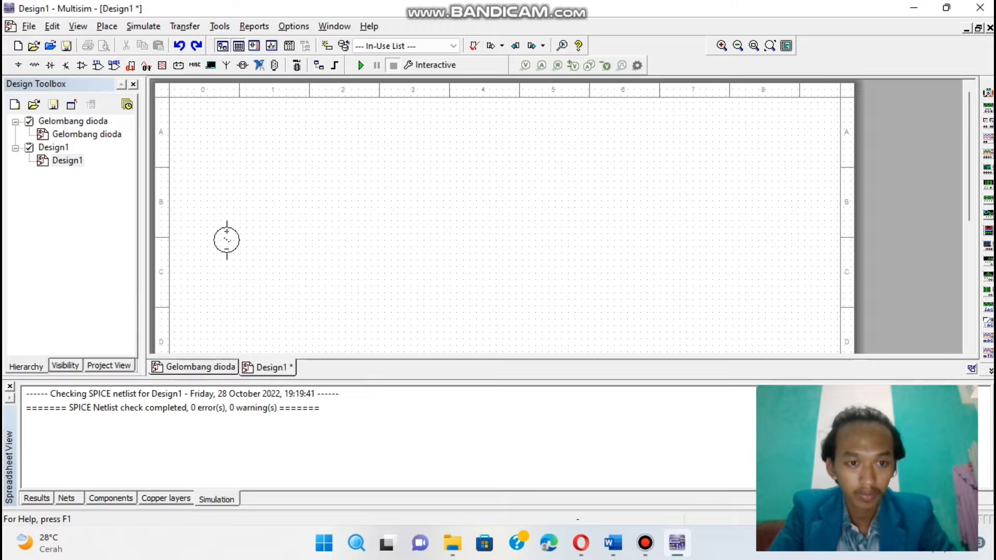
# - Place the AC power source on the left side of the schematic and set it to 220 V RMS and 50 Hz
pyautogui.click(226, 233)
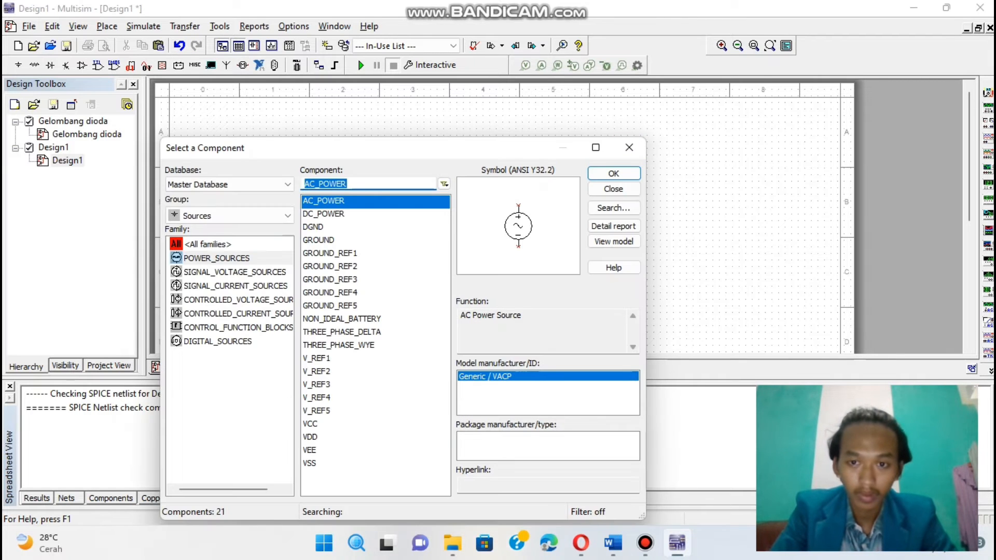
pyautogui.click(629, 148)
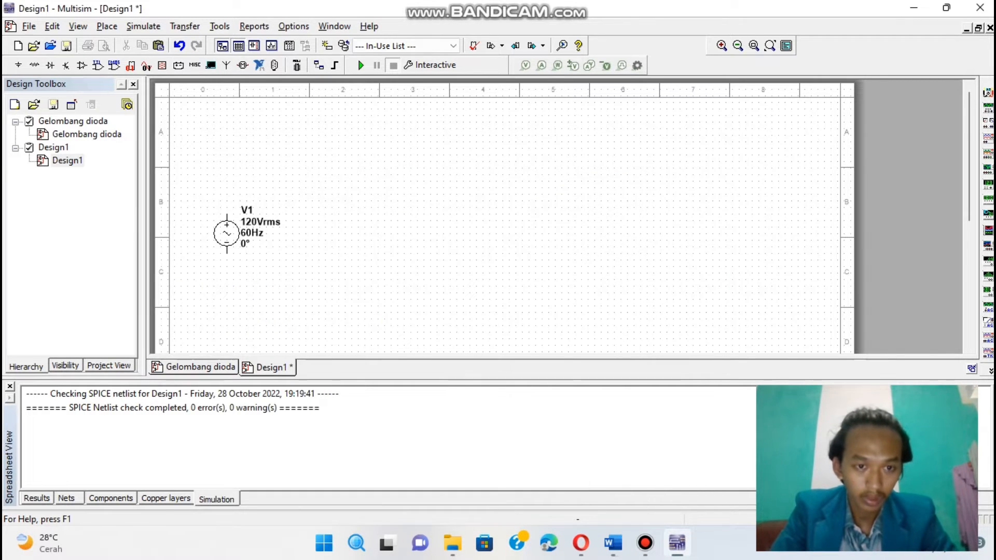
pyautogui.click(242, 217)
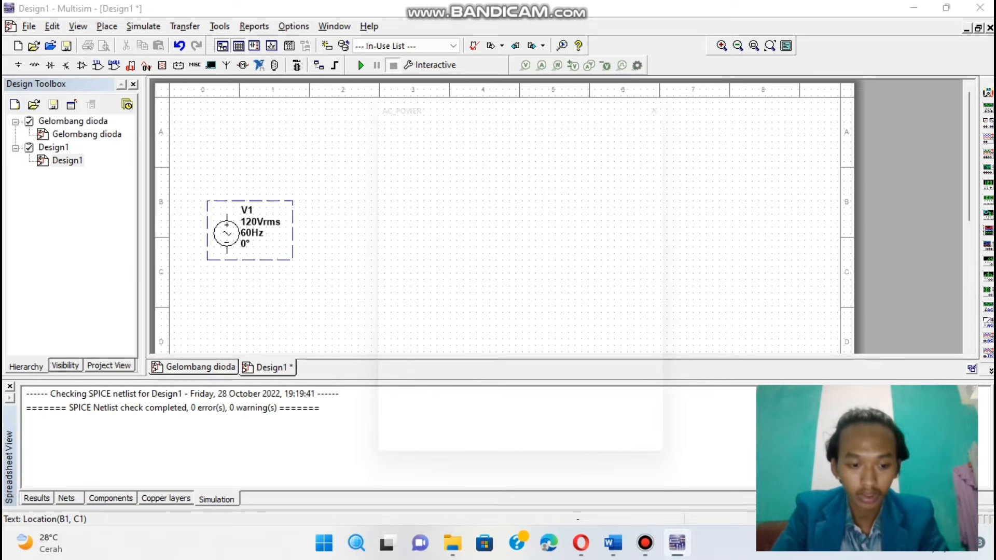
pyautogui.doubleClick(258, 232)
pyautogui.write('220')
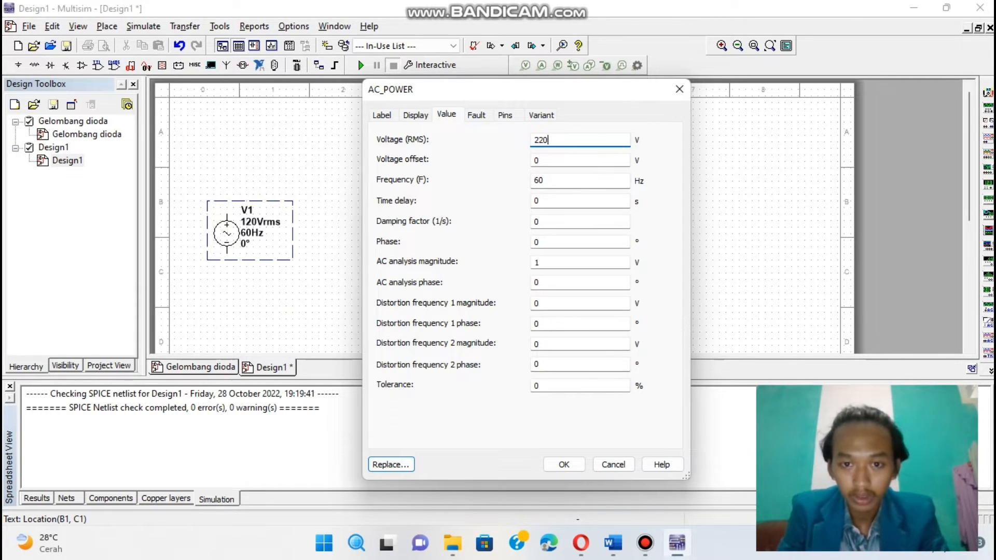
pyautogui.click(547, 180)
pyautogui.press('BackSpace')
pyautogui.press('BackSpace')
pyautogui.write('50')
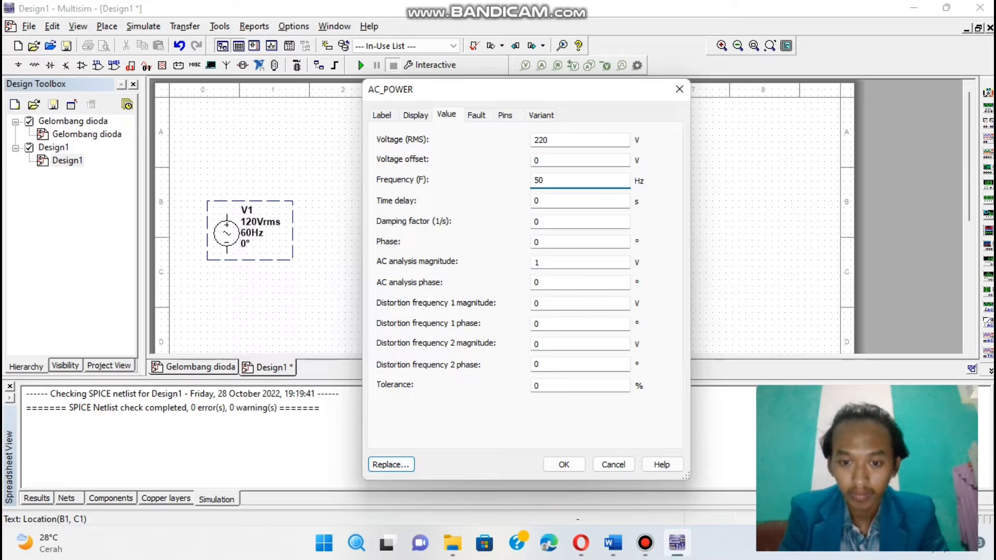
pyautogui.click(564, 464)
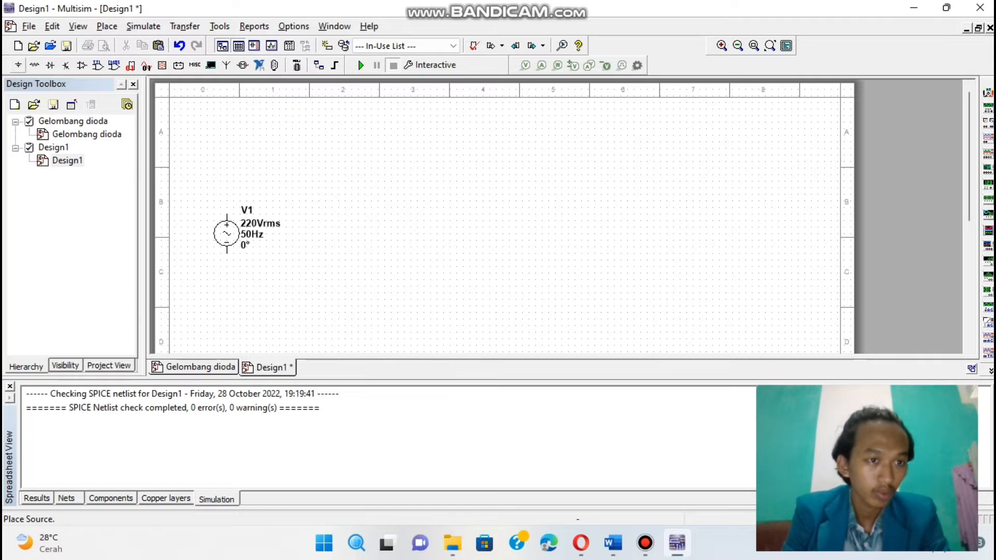
# - Place a 1P1S transformer from the Basic group to the right of the AC source
pyautogui.click(20, 66)
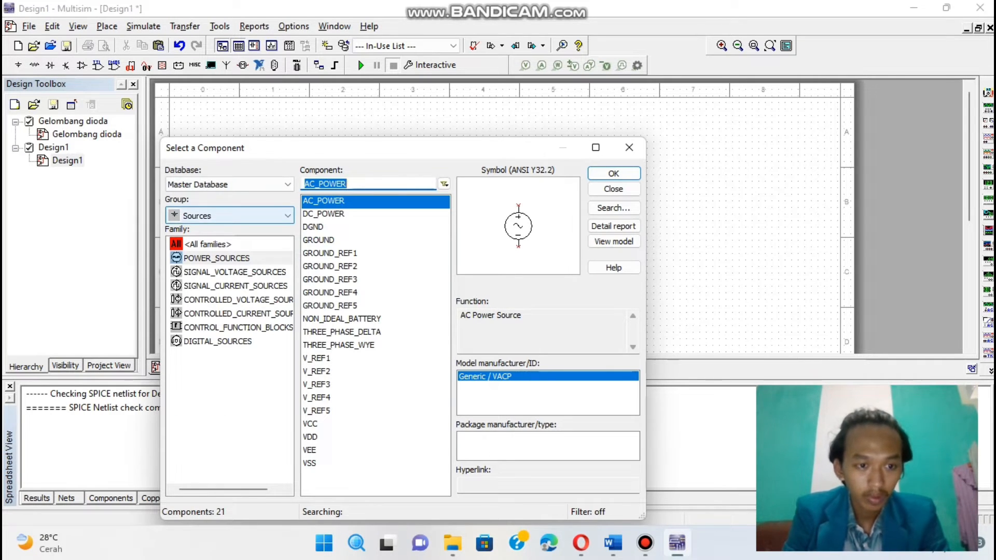
pyautogui.click(230, 216)
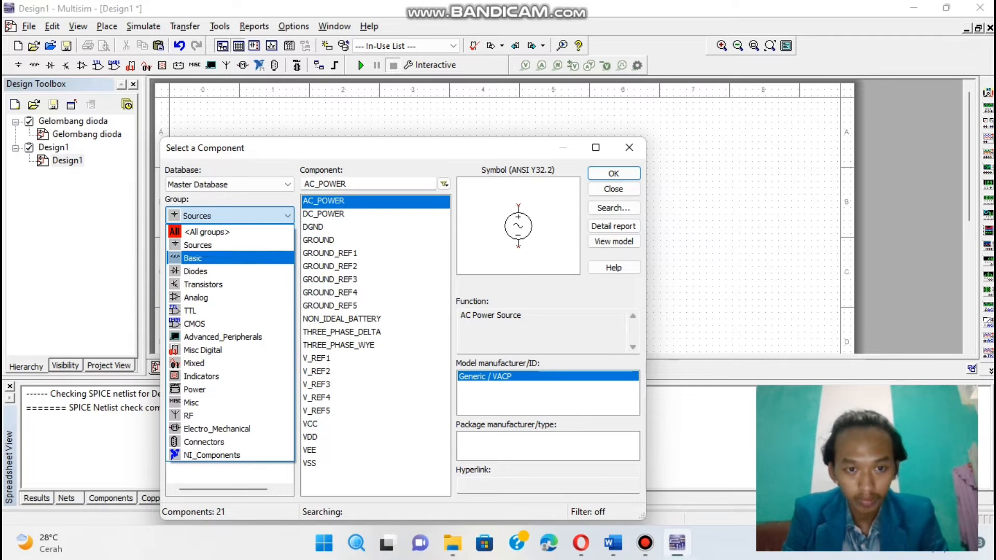
pyautogui.click(193, 258)
pyautogui.click(211, 314)
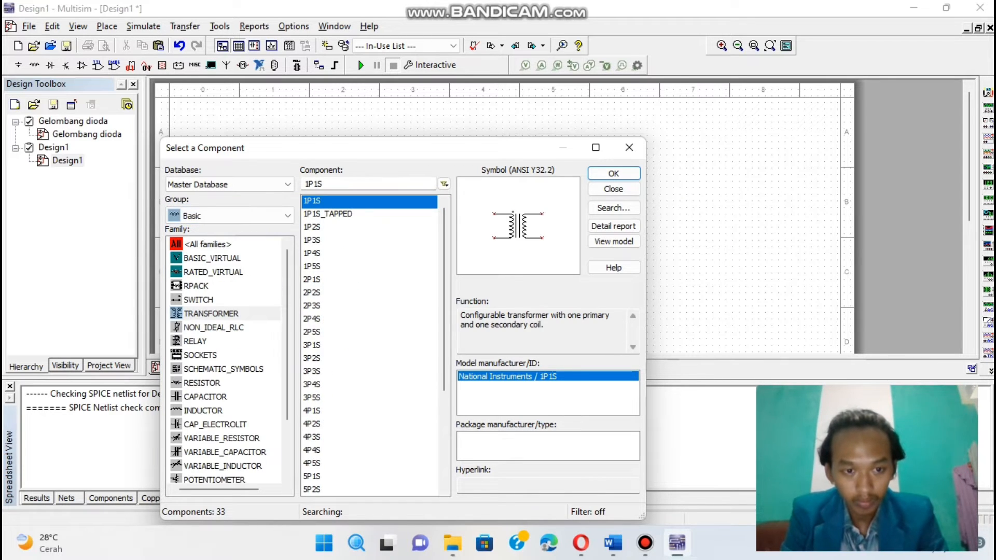
pyautogui.click(212, 314)
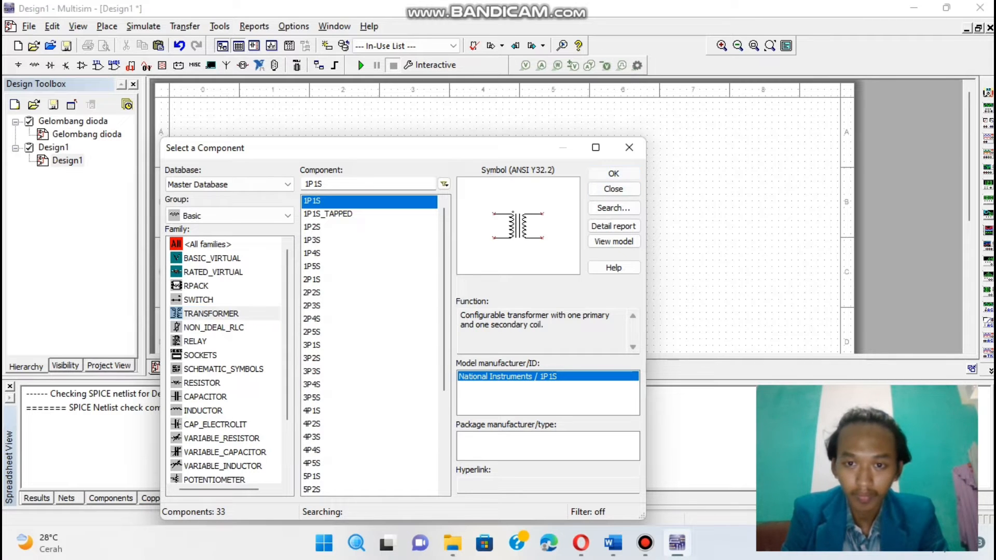
pyautogui.click(614, 173)
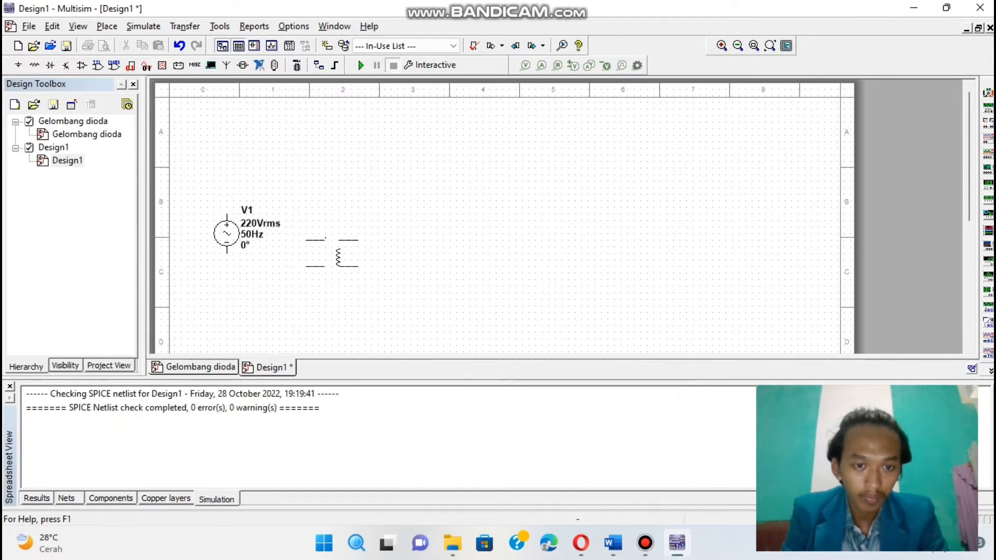
pyautogui.hotkey('ctrl', 'r')
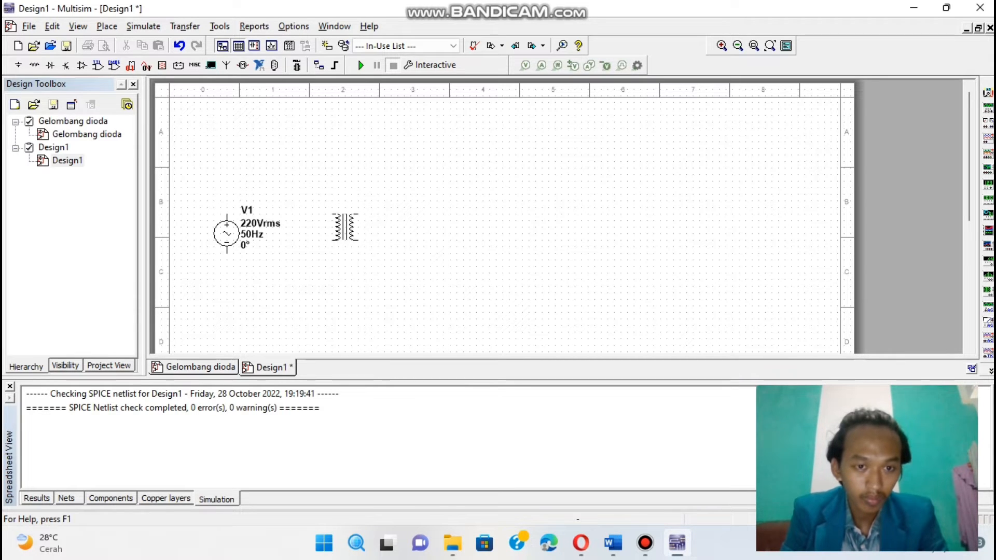
pyautogui.click(345, 226)
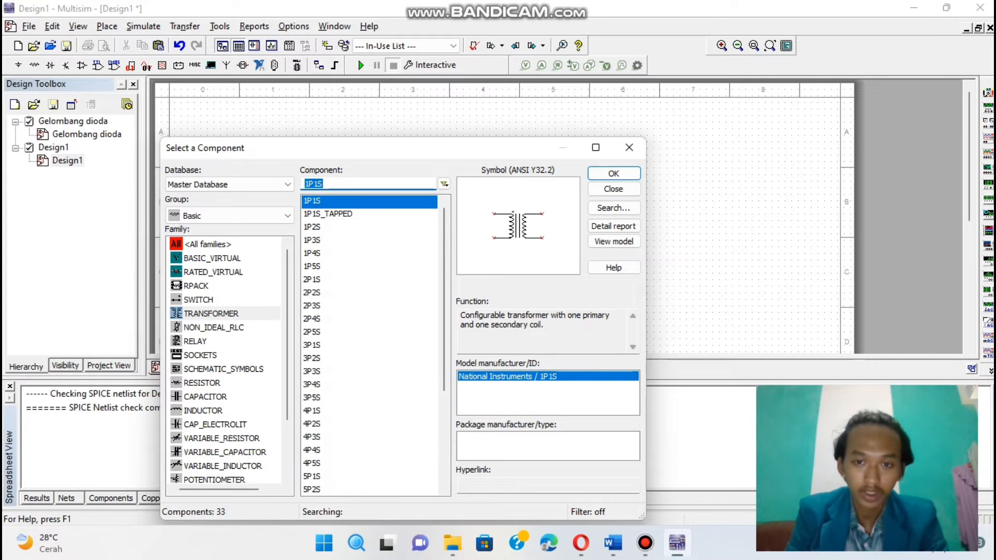
pyautogui.click(629, 147)
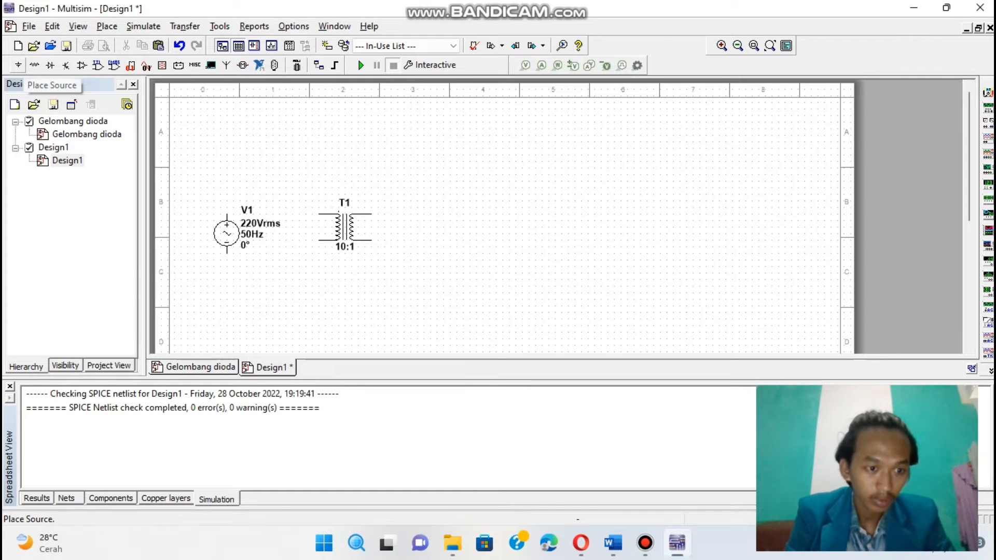
# - Place a 1N4007 diode from the Diodes group to the upper right of the transformer
pyautogui.click(18, 65)
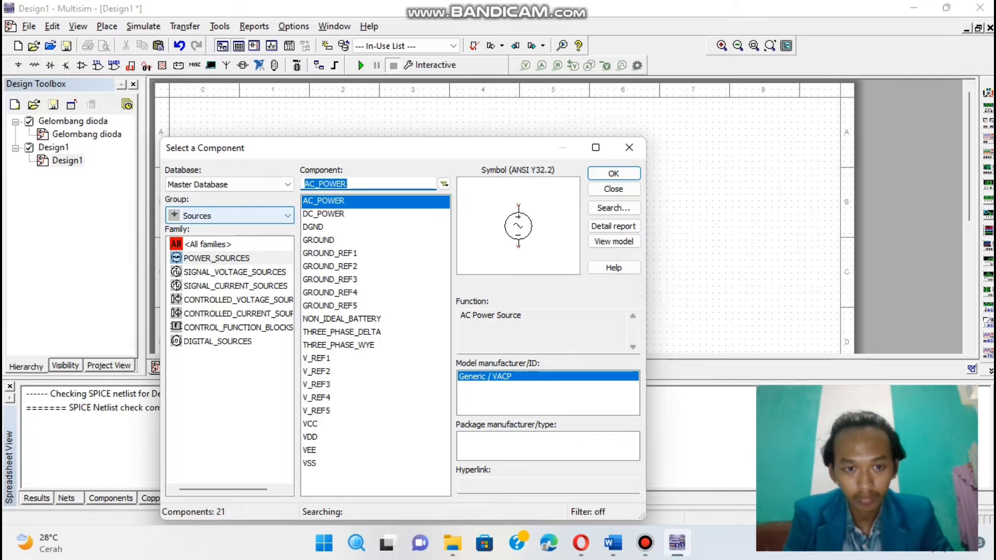
pyautogui.click(230, 216)
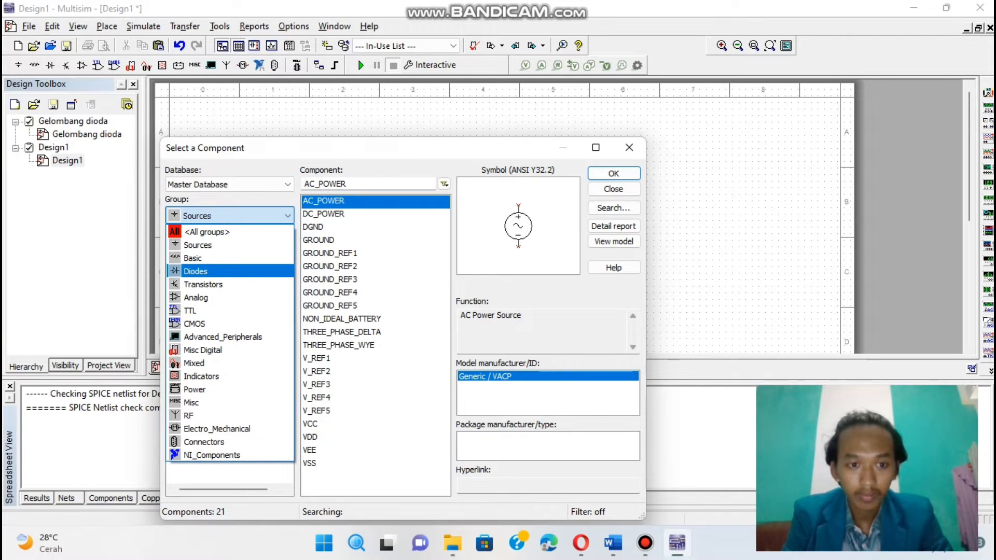
pyautogui.click(229, 271)
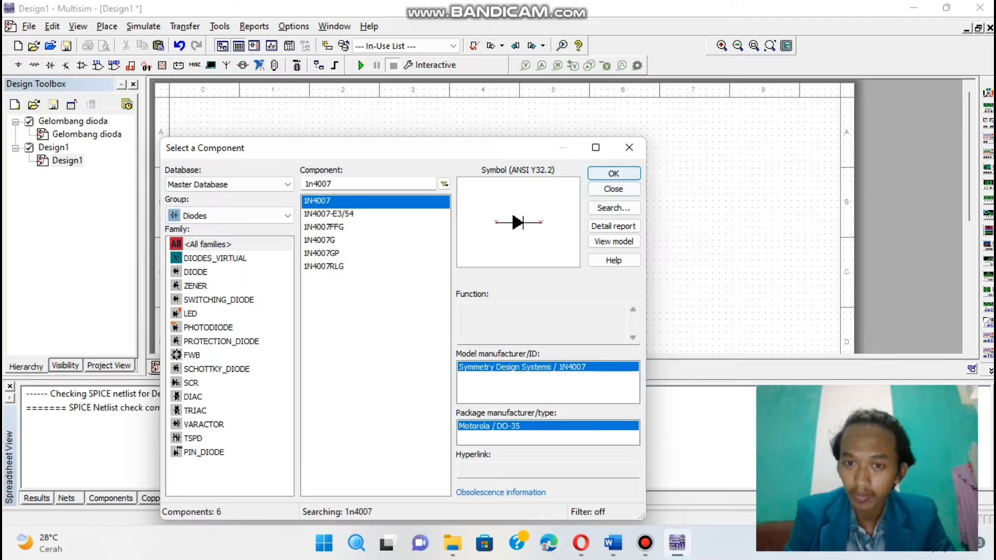
pyautogui.click(613, 173)
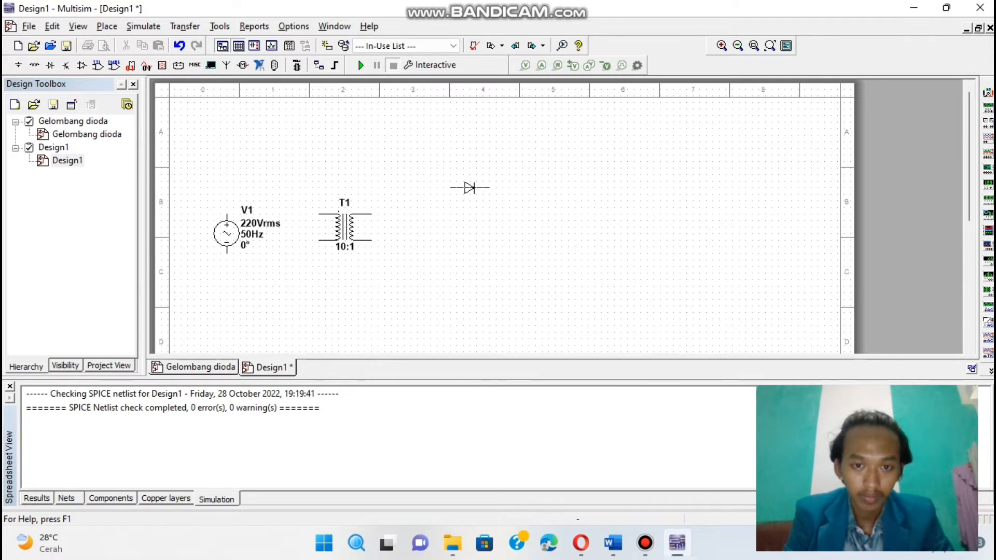
pyautogui.click(469, 187)
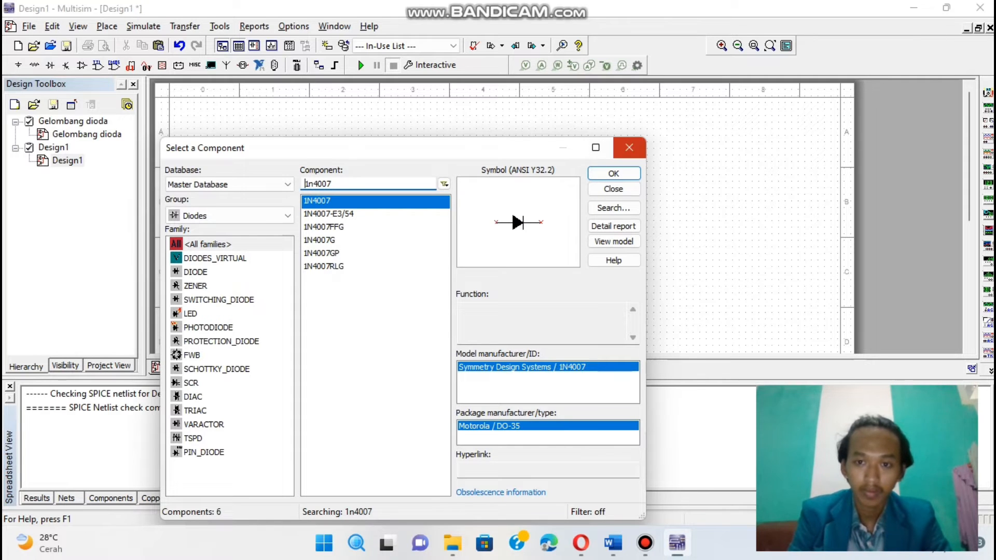
pyautogui.click(629, 148)
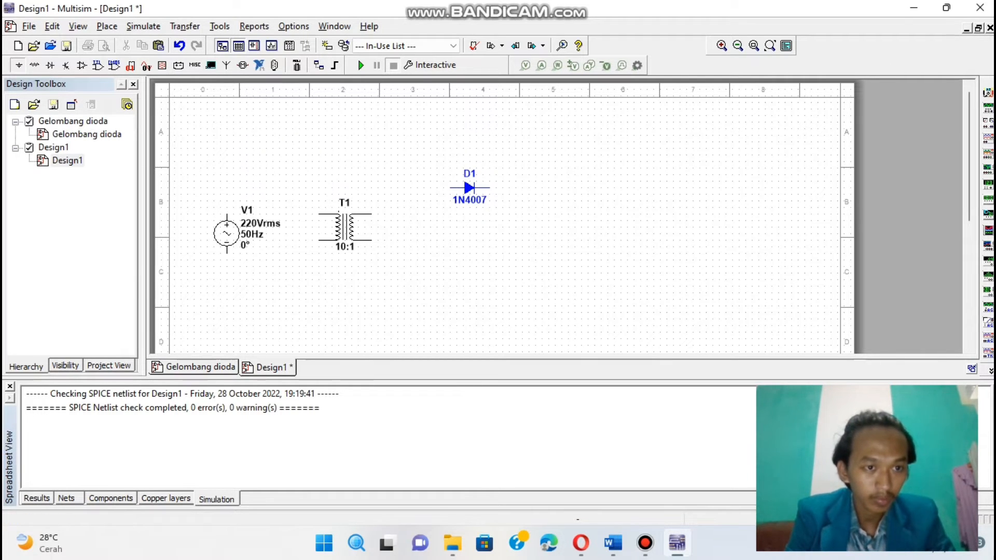
# - Place a 1 kΩ resistor from the Basic group to the lower right of the diode
pyautogui.click(19, 65)
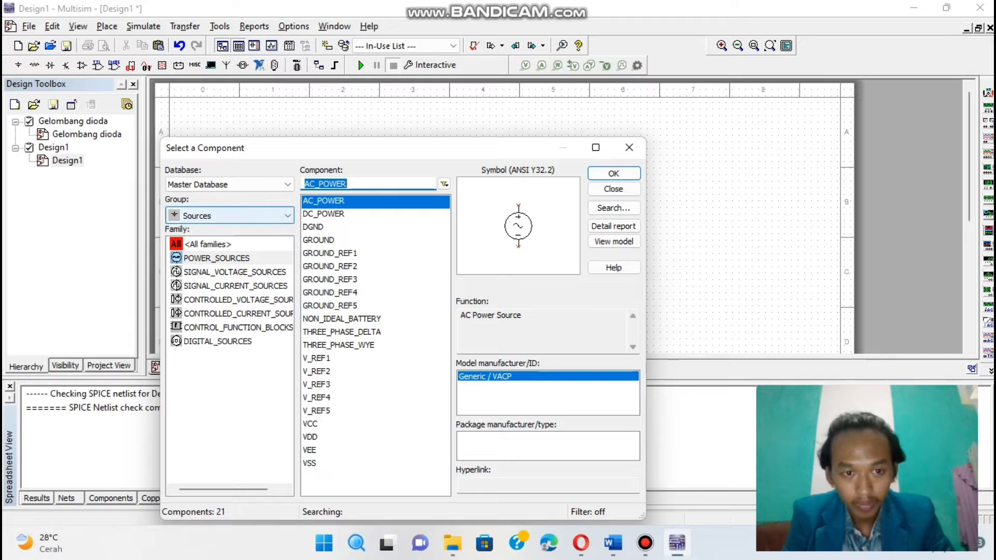
pyautogui.click(233, 215)
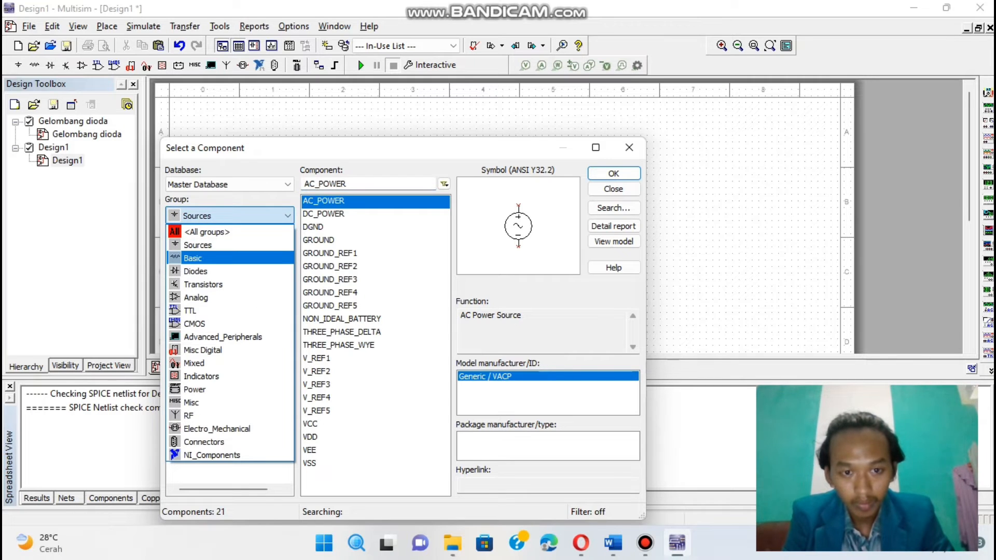
pyautogui.click(193, 258)
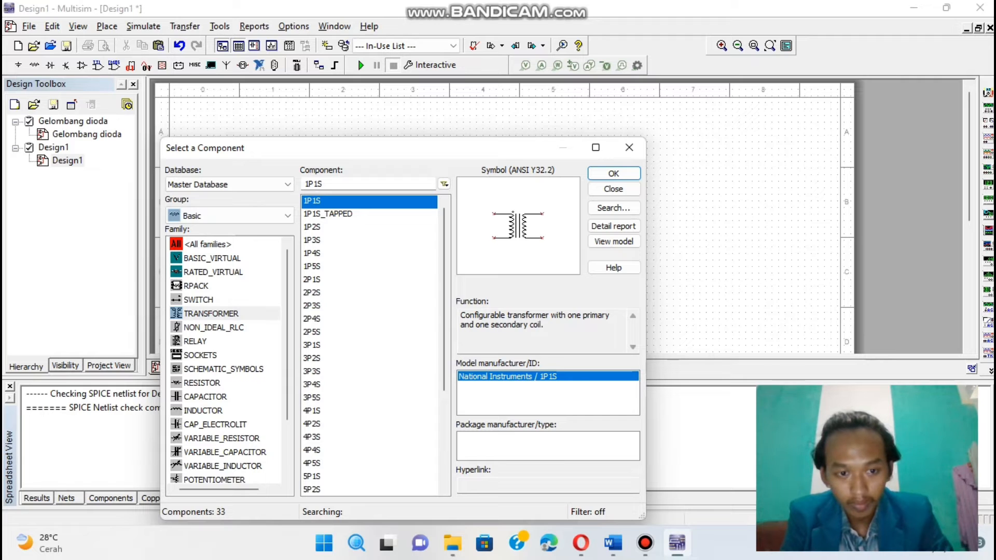
pyautogui.click(202, 383)
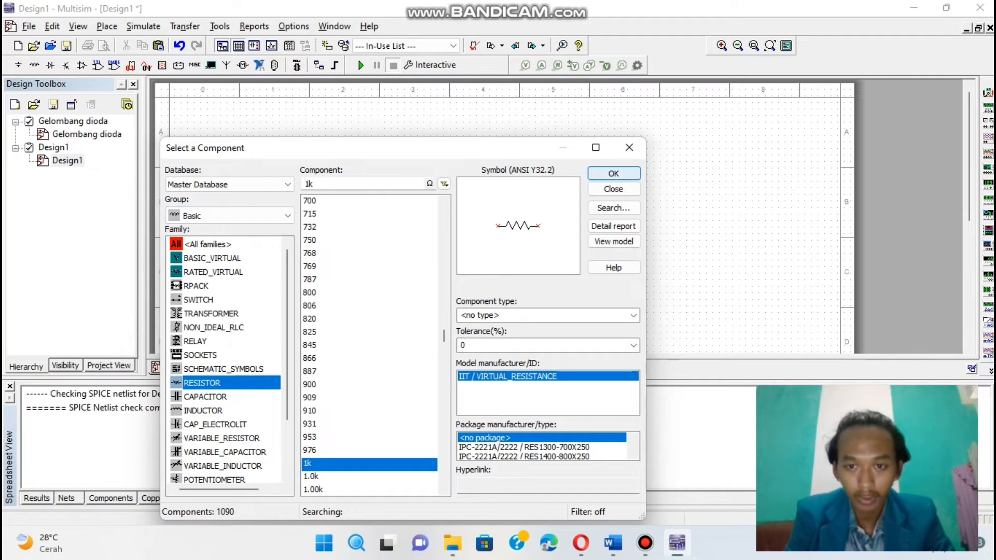
pyautogui.click(614, 174)
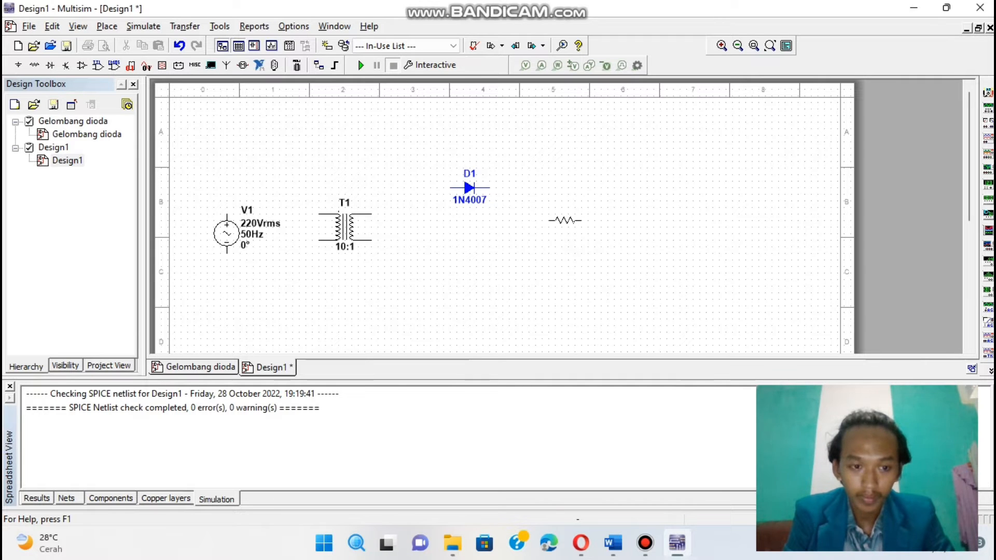
pyautogui.click(565, 220)
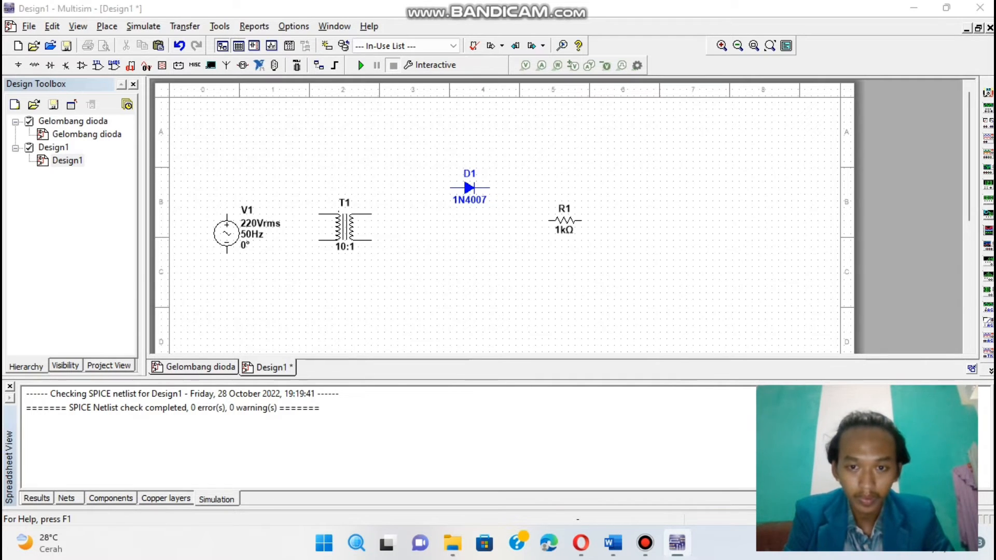
pyautogui.click(629, 148)
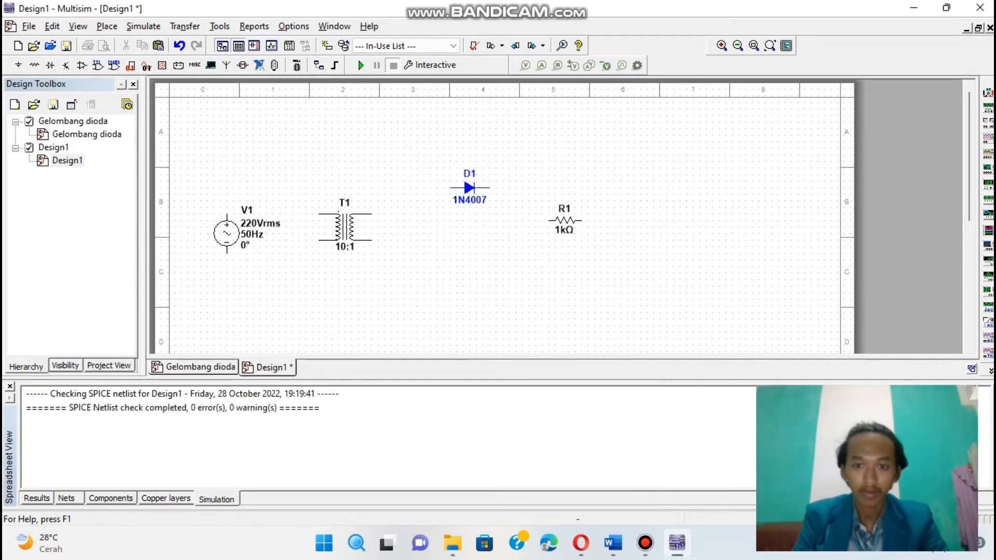
# - Rotate the 1 kΩ resistor 90° clockwise so it stands vertically
pyautogui.click(565, 220)
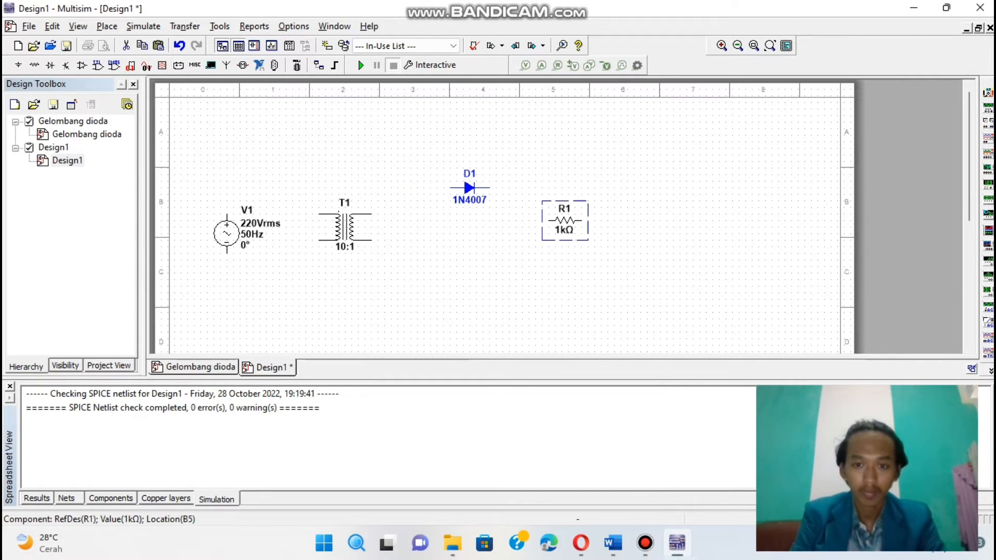
pyautogui.rightClick(576, 220)
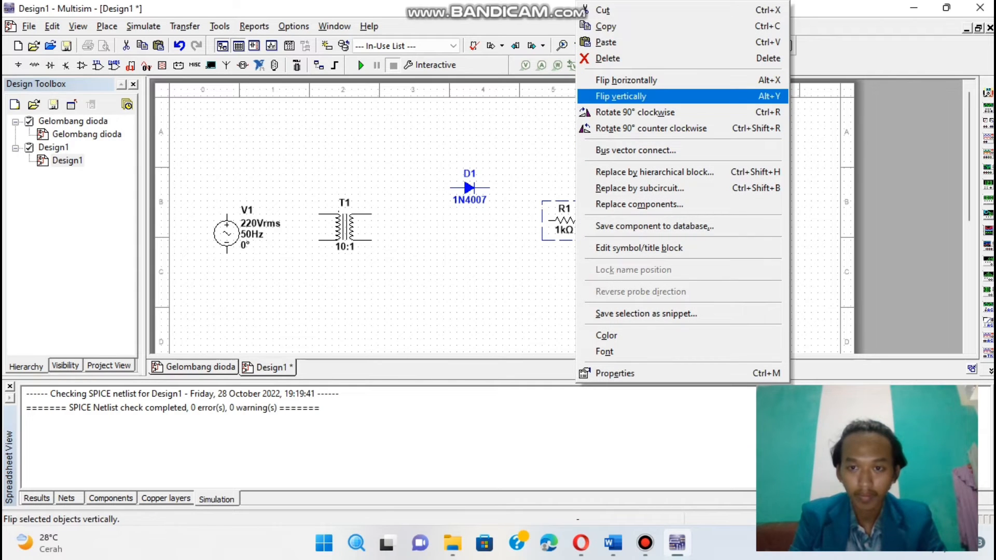
pyautogui.click(636, 112)
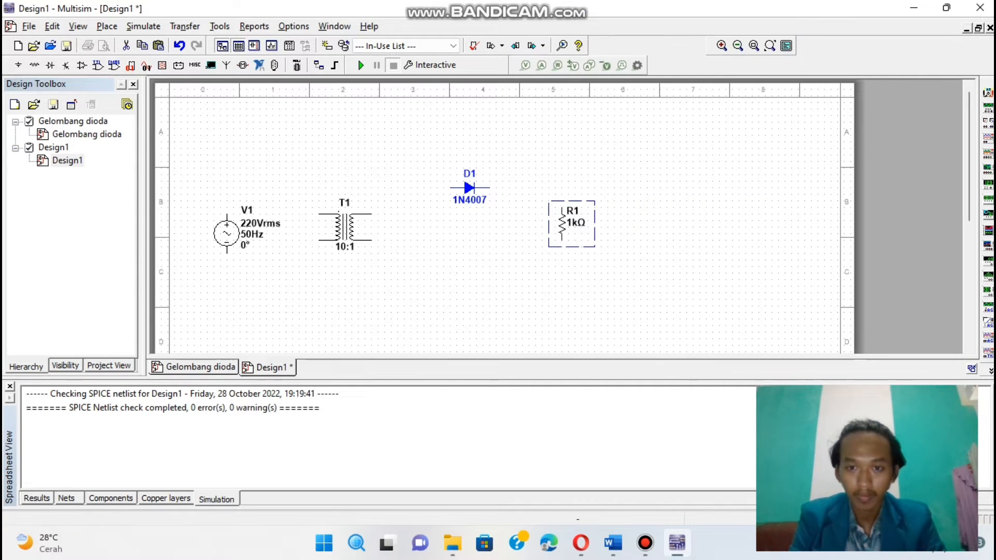
pyautogui.click(636, 112)
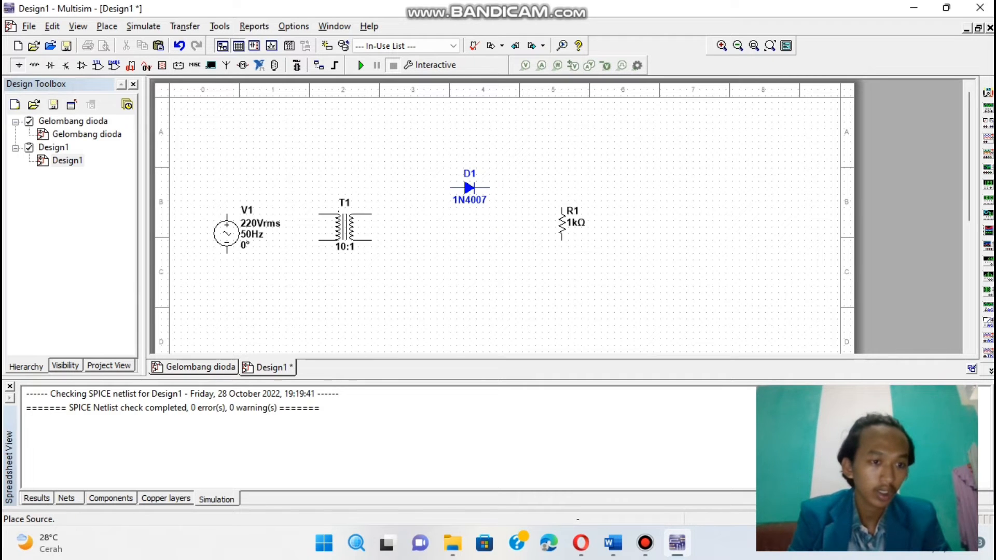
# - Place a GROUND symbol from the power sources below the AC source
pyautogui.click(34, 65)
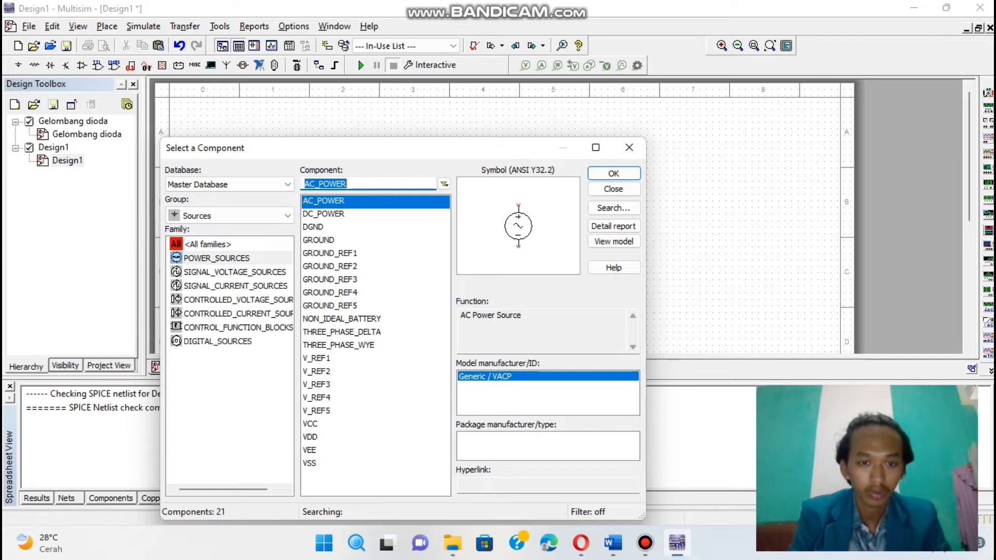
pyautogui.click(319, 241)
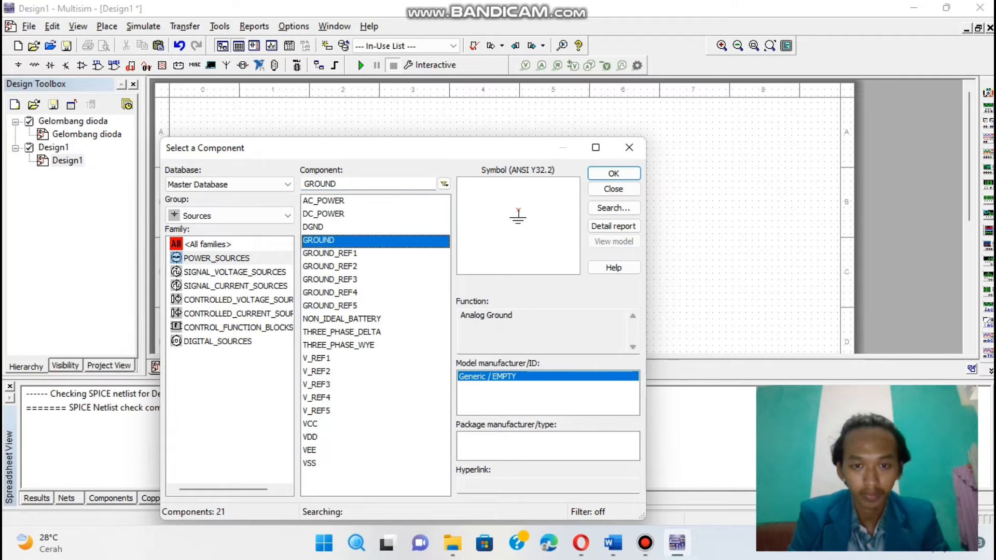
pyautogui.click(614, 174)
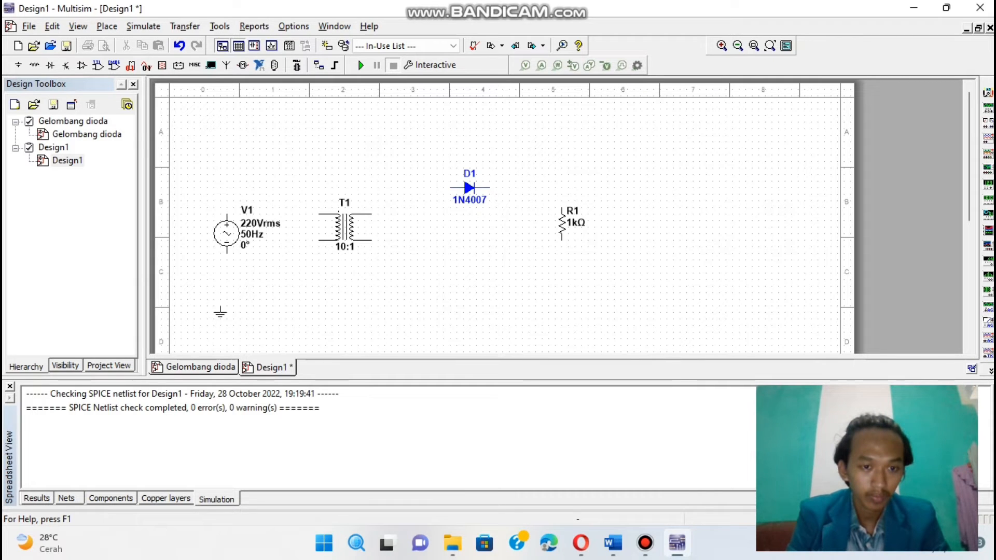
pyautogui.click(221, 309)
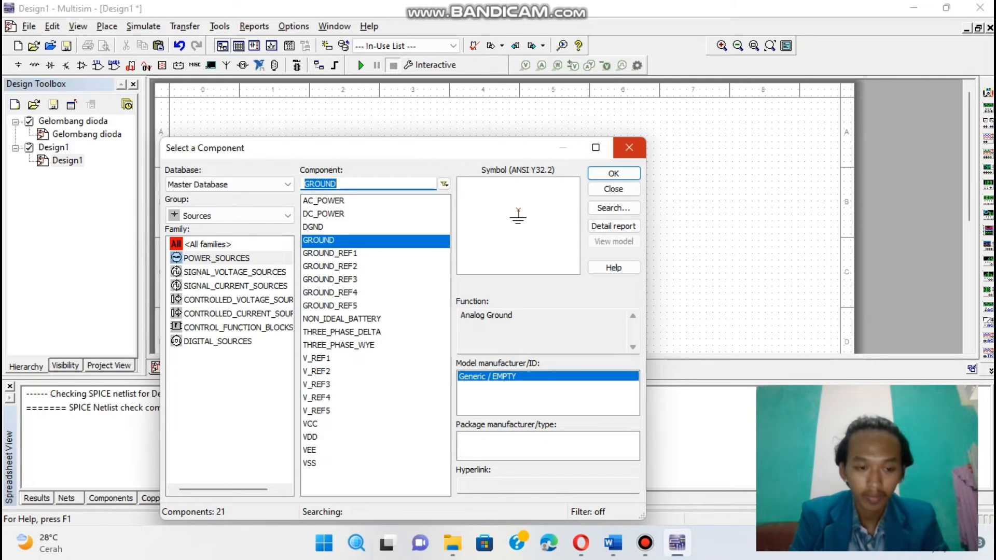
# - Wire both terminals of the AC source to the transformer's primary winding, with the lower wire run slightly closer to the components
pyautogui.click(630, 147)
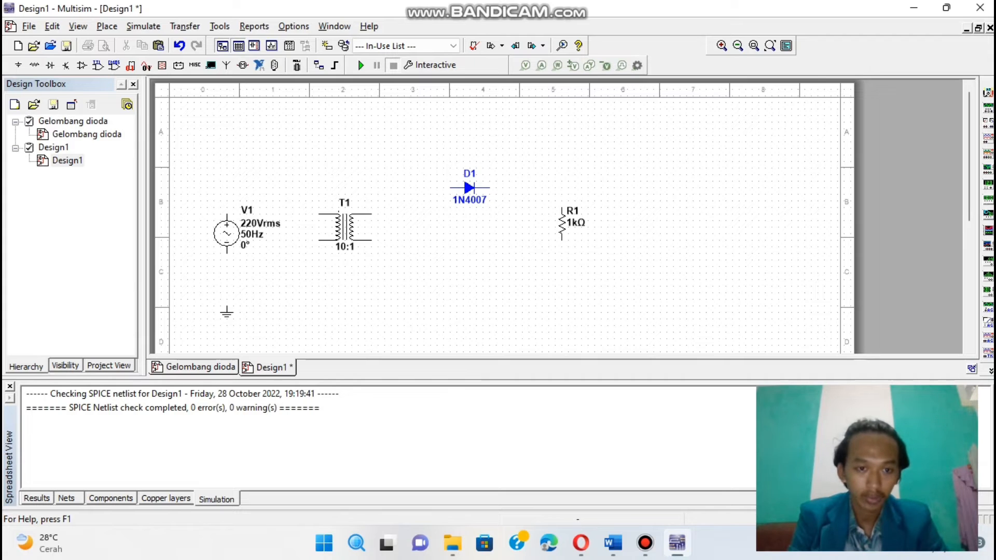
pyautogui.click(227, 214)
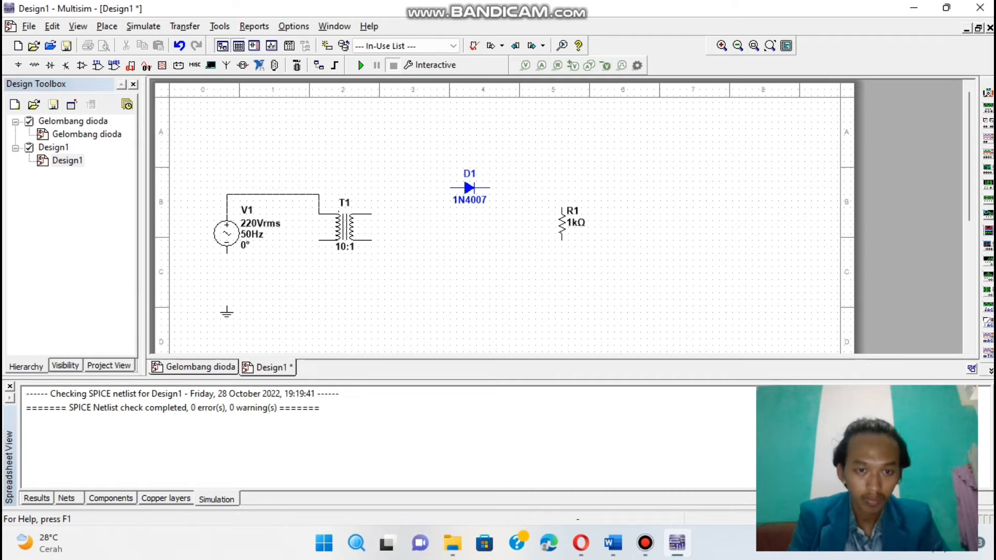
pyautogui.click(319, 213)
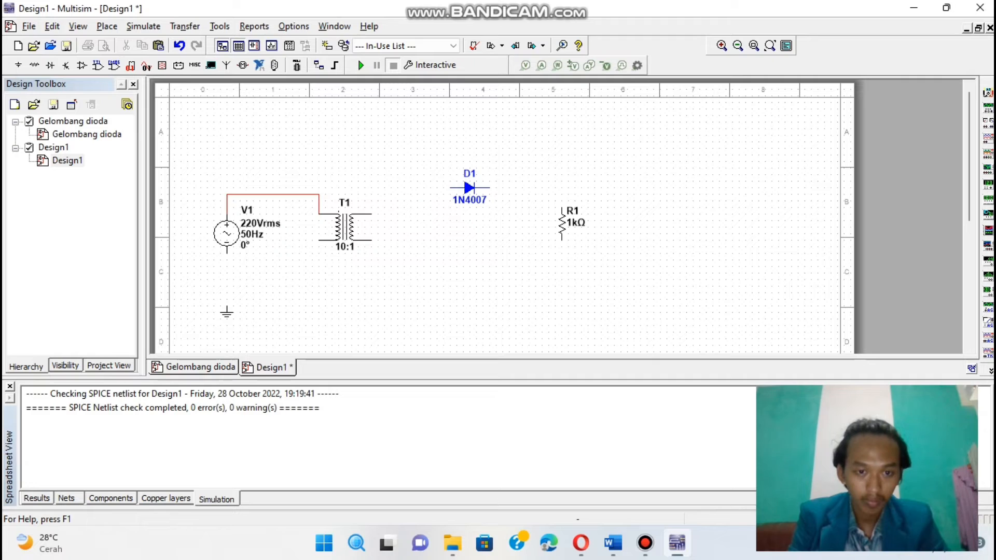
pyautogui.click(227, 253)
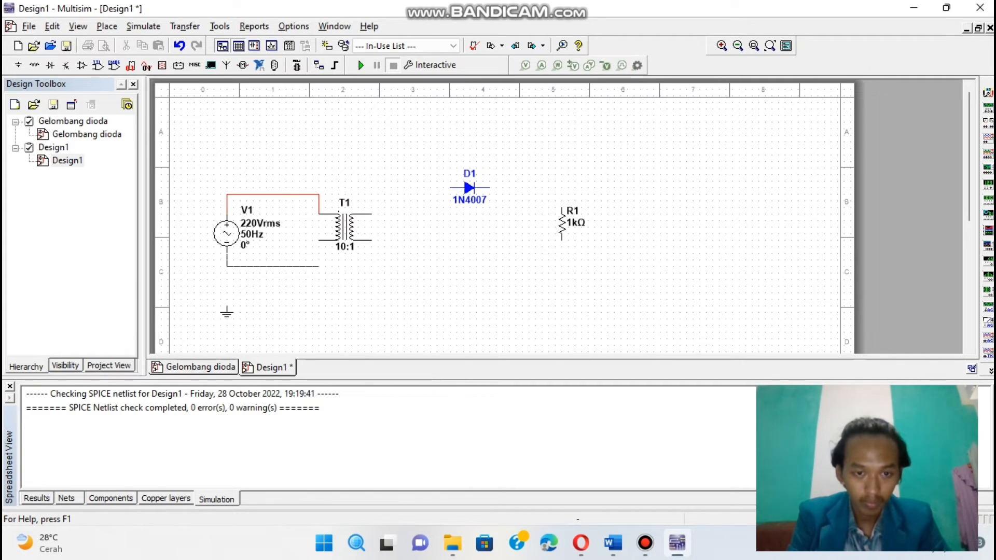
pyautogui.click(319, 240)
pyautogui.moveTo(272, 267); pyautogui.dragTo(272, 260)
pyautogui.click(311, 288)
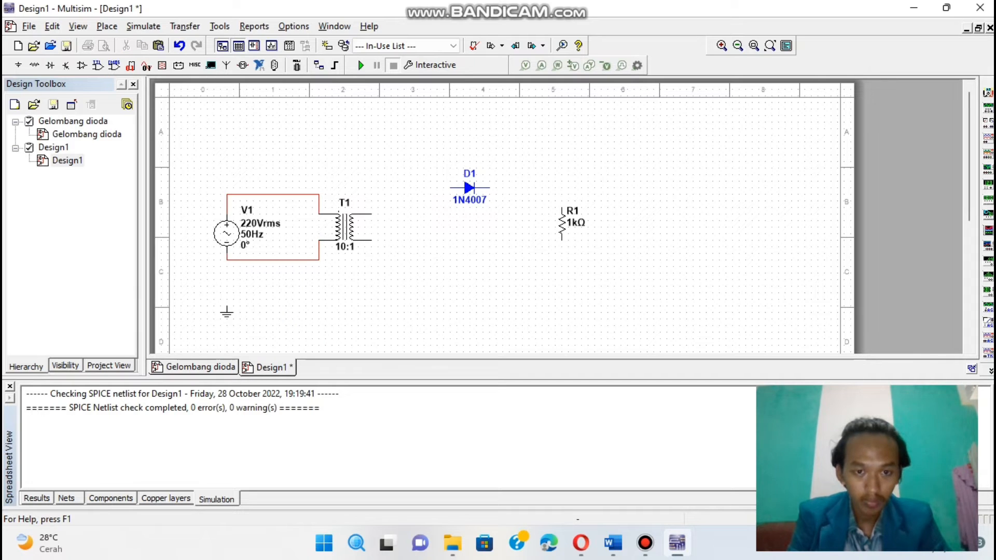
# - Wire the transformer's lower secondary terminal to the lower end of the 1 kΩ resistor
pyautogui.click(371, 240)
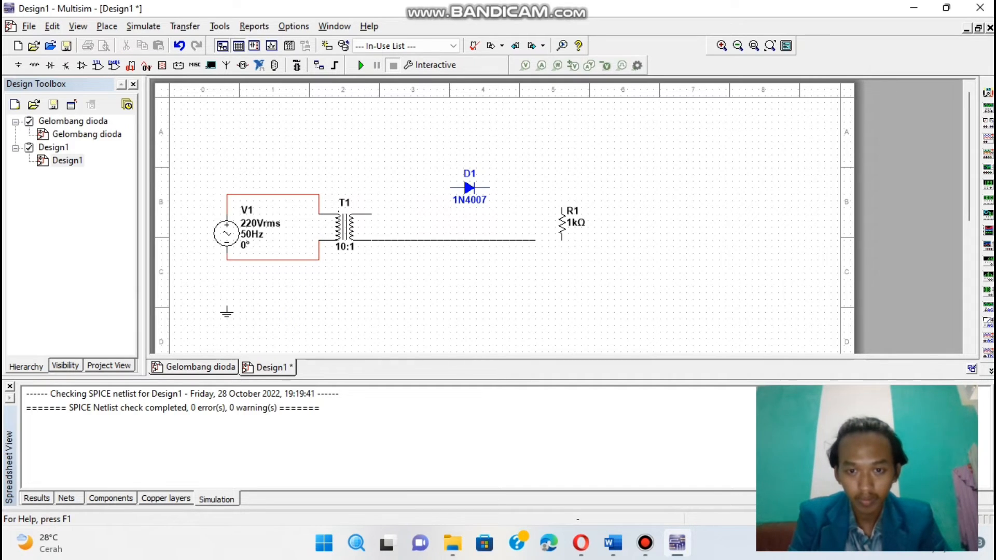
pyautogui.press('Escape')
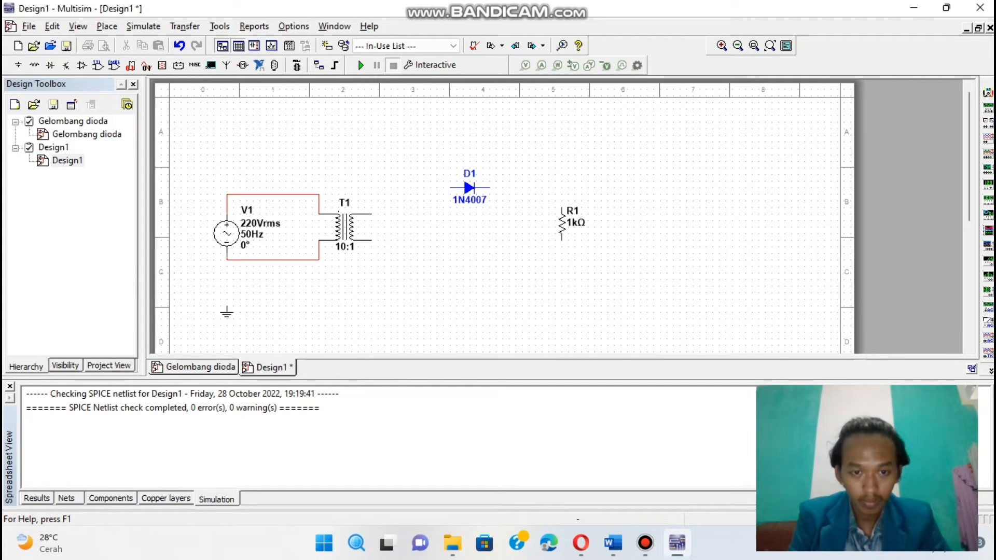
pyautogui.press('Escape')
pyautogui.click(562, 240)
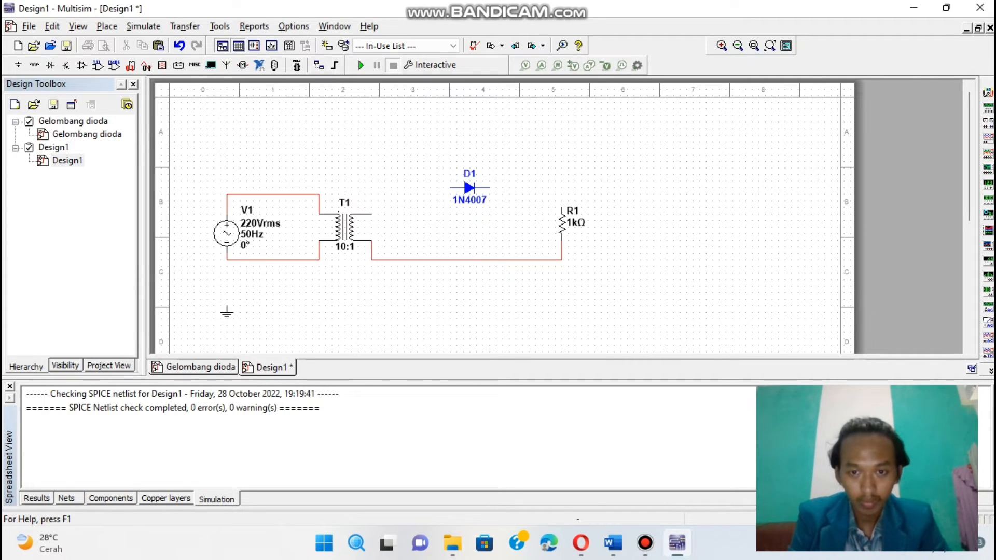
# - Wire the resistor's upper end to the diode's cathode and the diode's anode to the transformer's upper secondary terminal
pyautogui.click(562, 207)
pyautogui.click(489, 188)
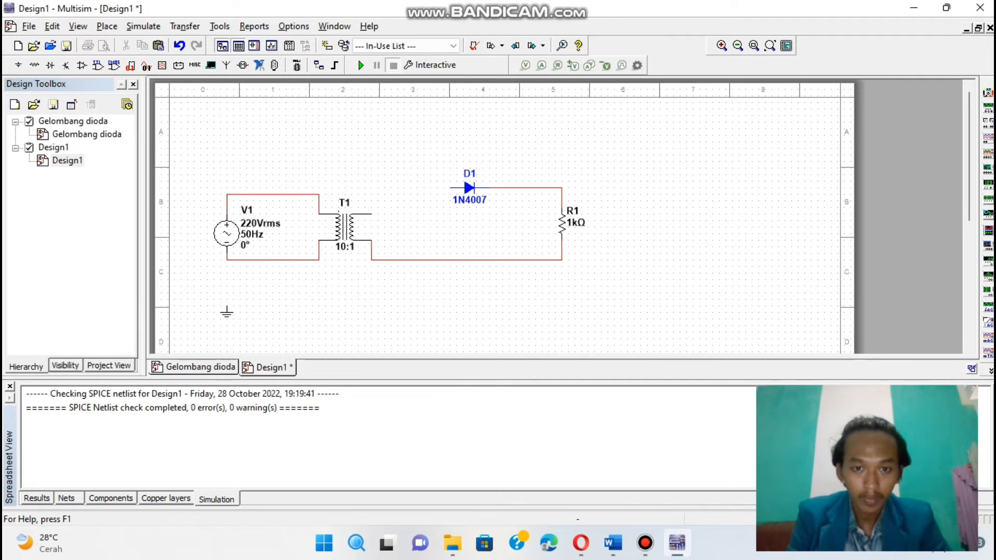
pyautogui.click(451, 187)
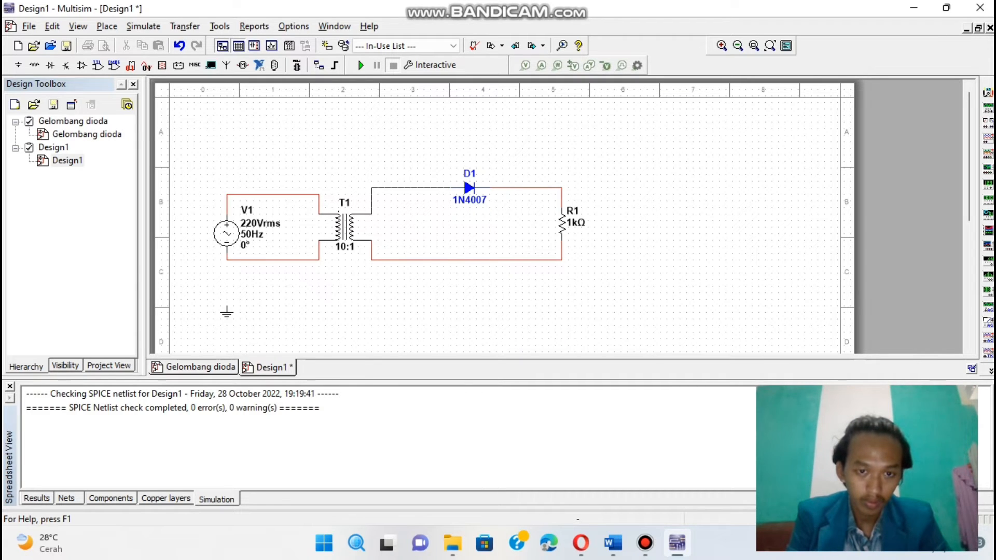
pyautogui.click(371, 213)
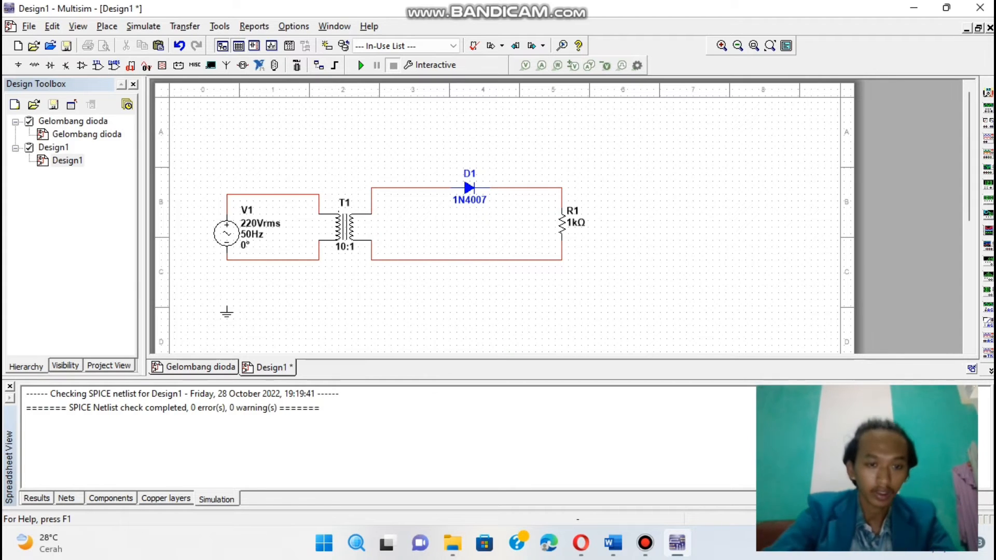
# - Connect the ground symbol to the AC source's lower wire and move it up closer to the source
pyautogui.click(227, 306)
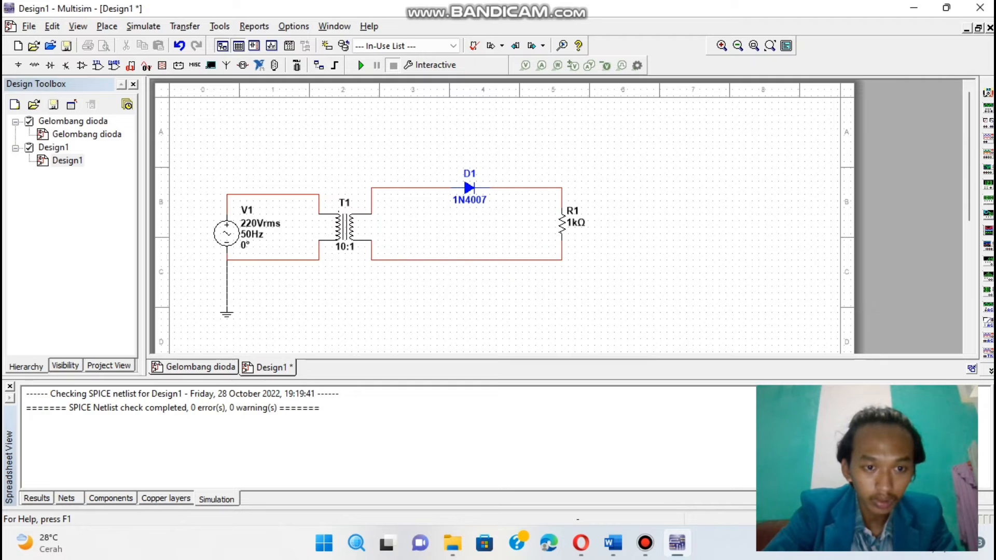
pyautogui.click(227, 259)
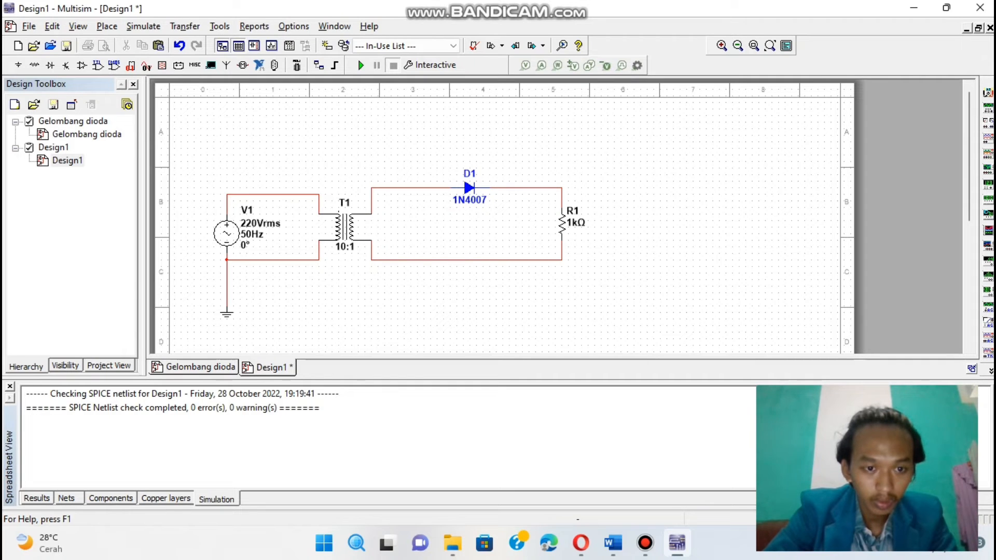
pyautogui.moveTo(226, 314)
pyautogui.mouseDown()
pyautogui.moveTo(227, 281)
pyautogui.moveTo(226, 294)
pyautogui.mouseUp()
pyautogui.click(280, 306)
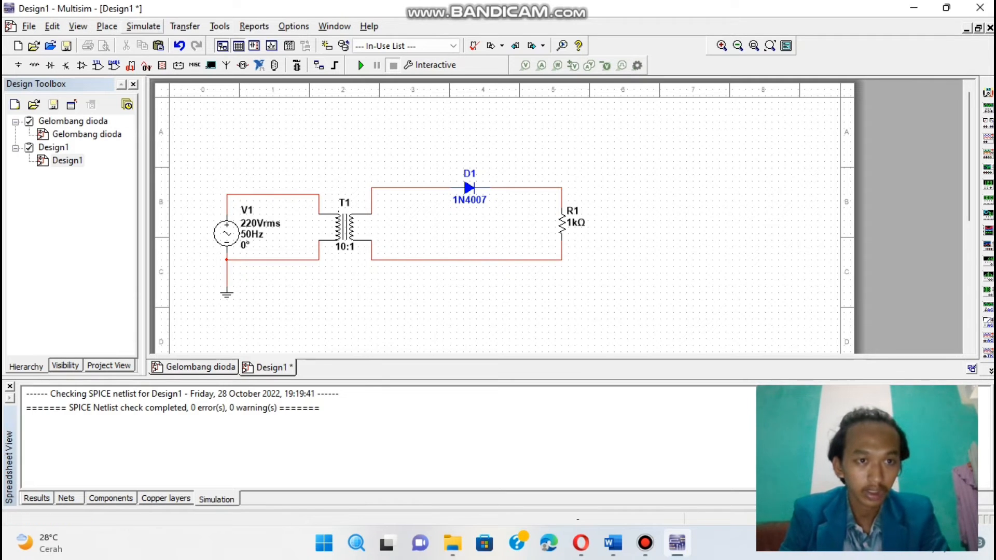
# - Place an oscilloscope above the circuit, between the transformer and the diode
pyautogui.click(144, 26)
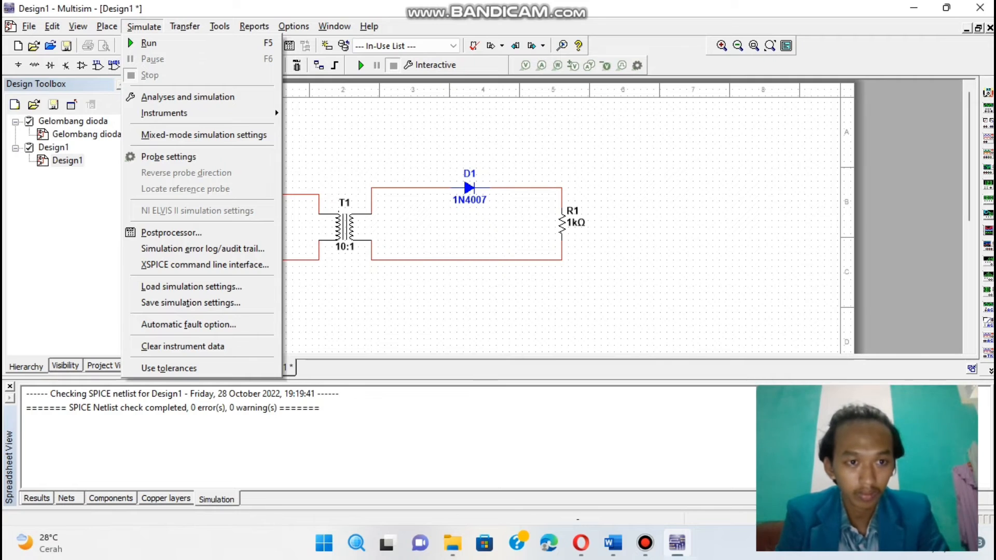
pyautogui.moveTo(208, 113)
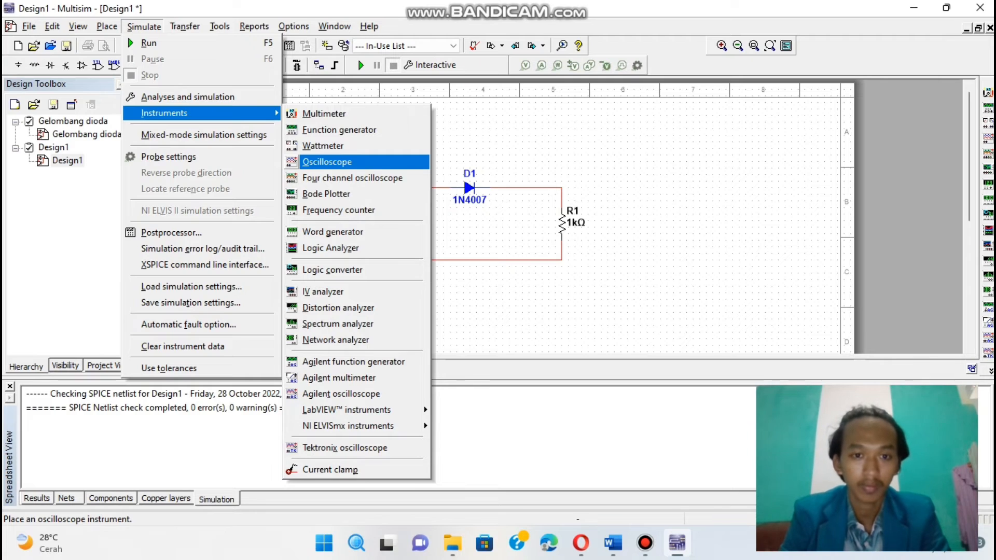
pyautogui.click(326, 161)
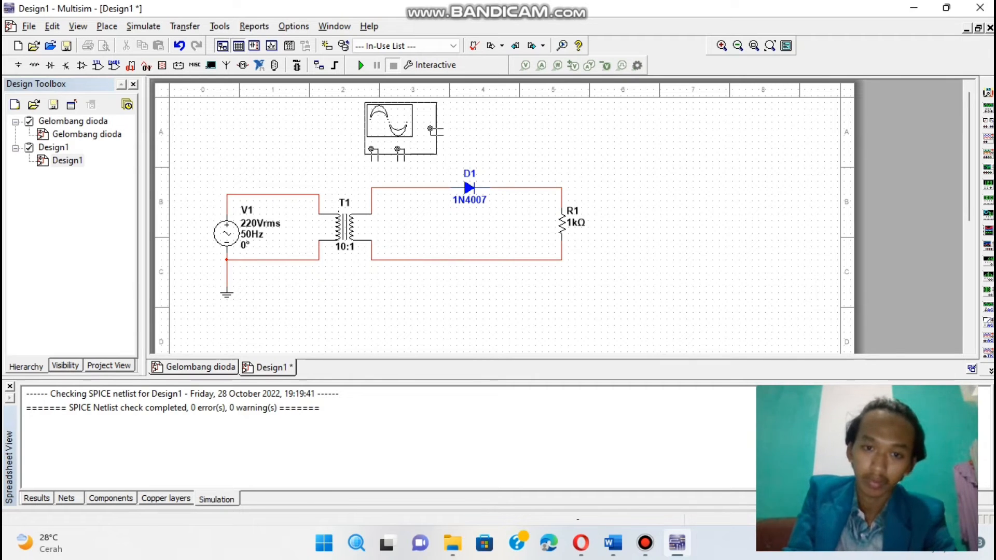
pyautogui.moveTo(436, 131)
pyautogui.mouseDown()
pyautogui.moveTo(481, 131)
pyautogui.moveTo(430, 132)
pyautogui.mouseUp()
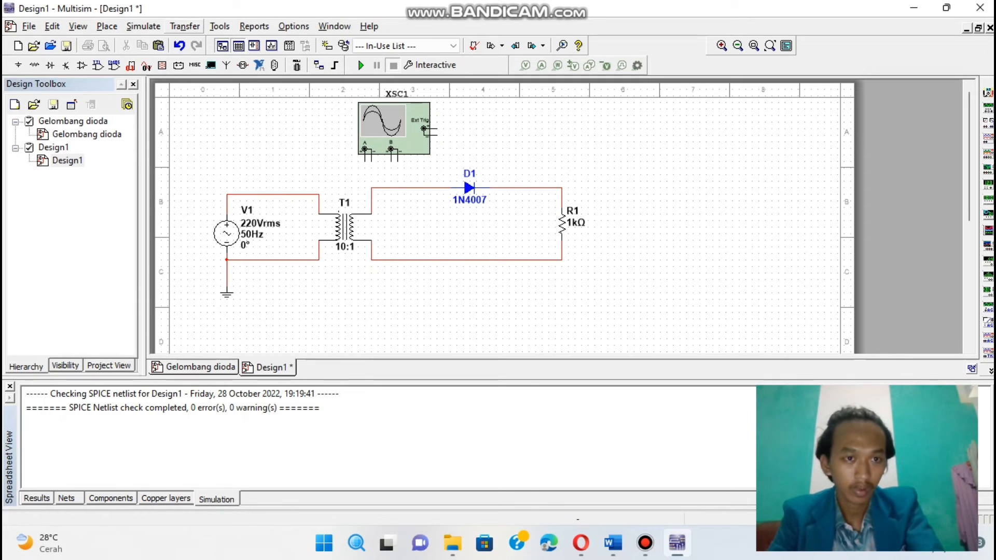
# - Place a second oscilloscope above the resistor, level with the first one
pyautogui.click(144, 26)
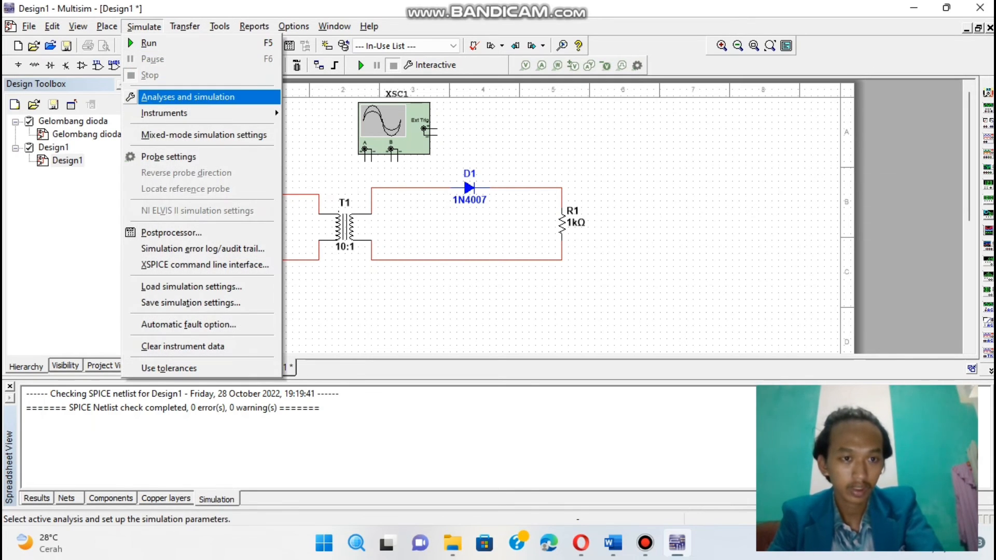
pyautogui.moveTo(171, 113)
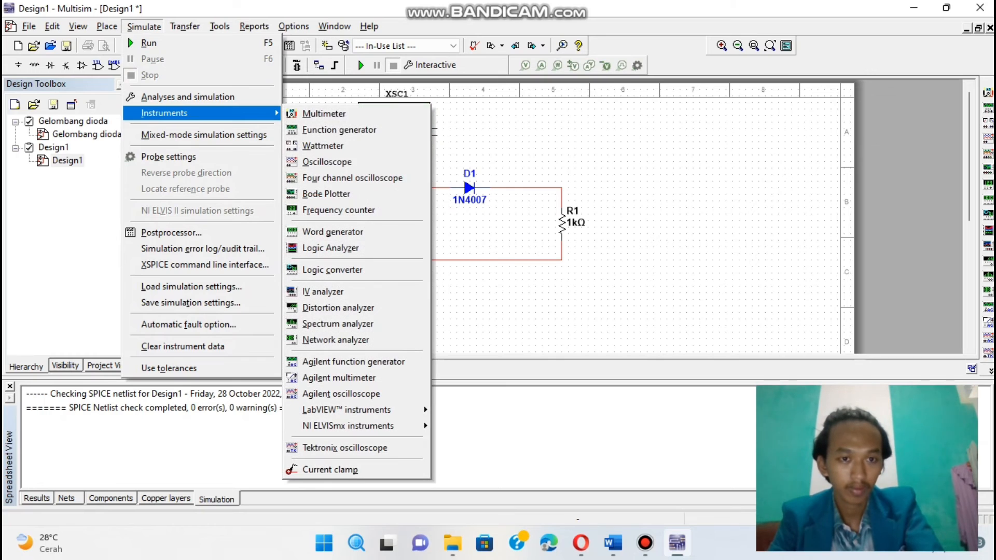
pyautogui.click(327, 162)
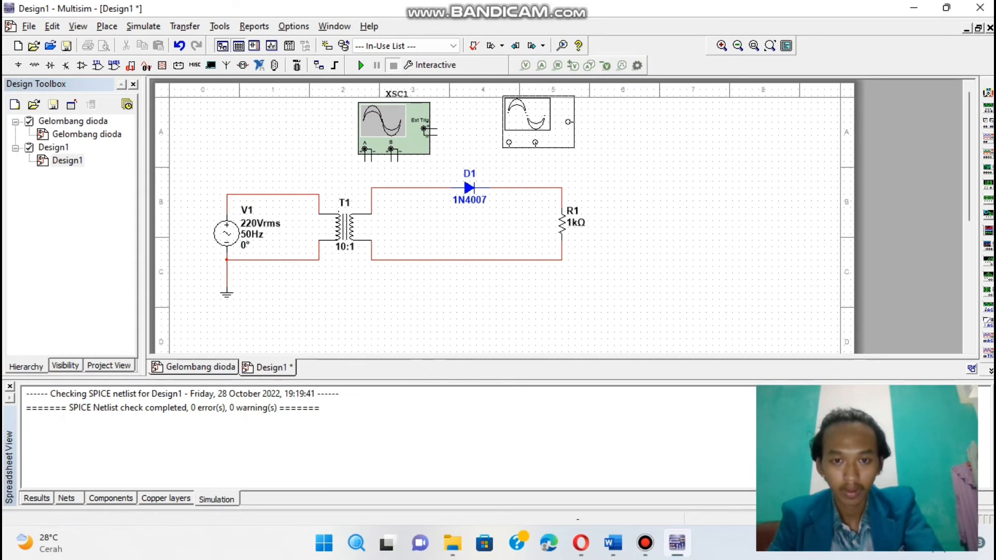
pyautogui.click(539, 122)
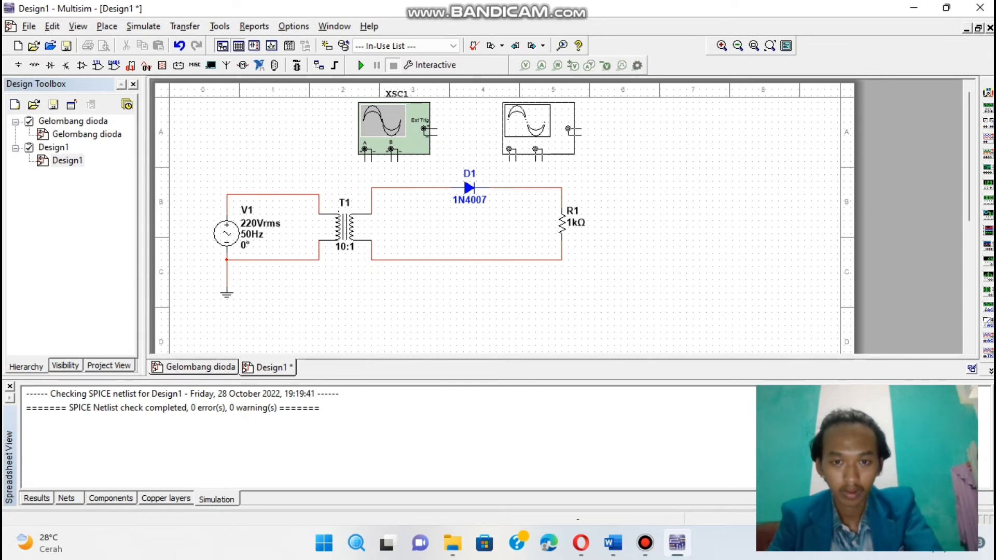
pyautogui.click(538, 128)
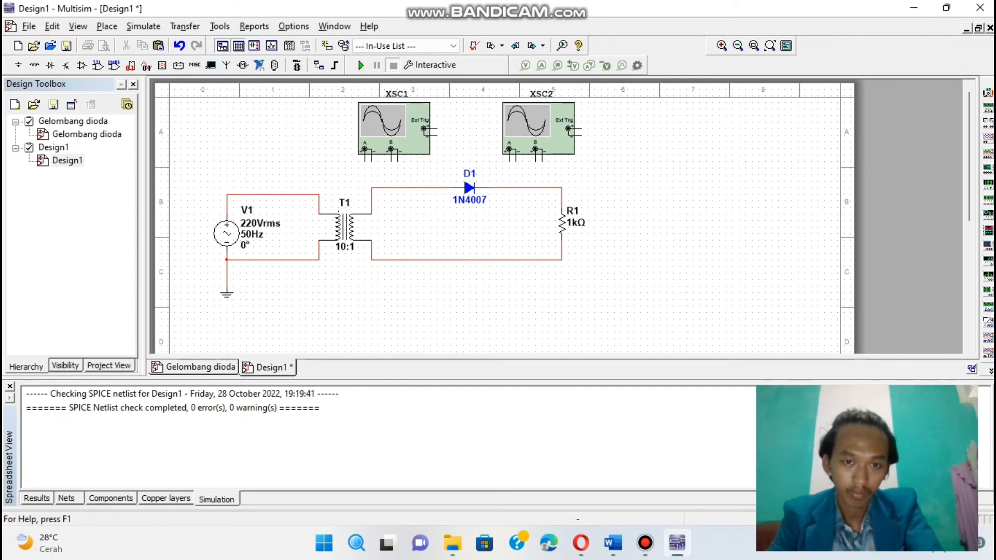
# - Wire channel A of oscilloscope XSC1 across the transformer's secondary, positive before the diode and negative to the lower wire
pyautogui.click(365, 151)
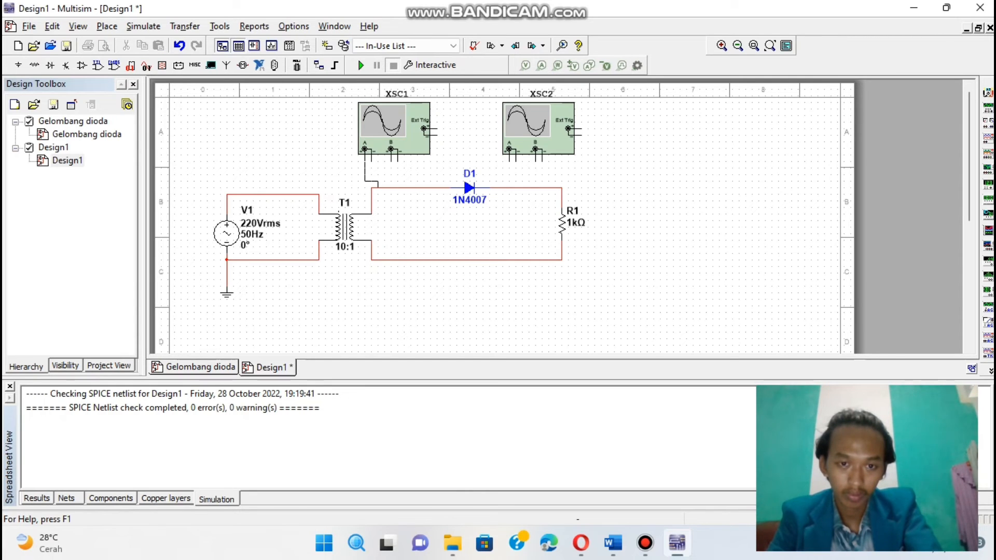
pyautogui.click(377, 187)
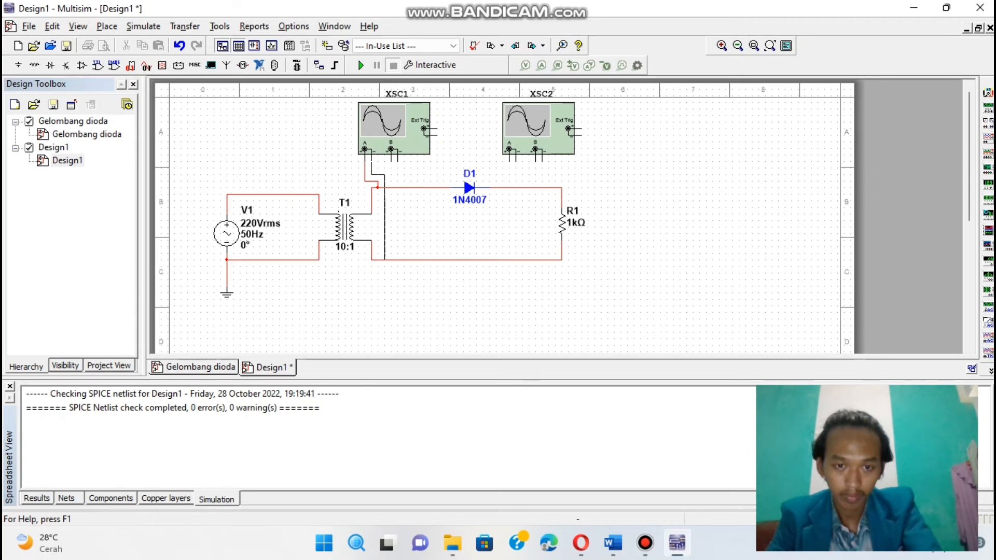
pyautogui.click(385, 260)
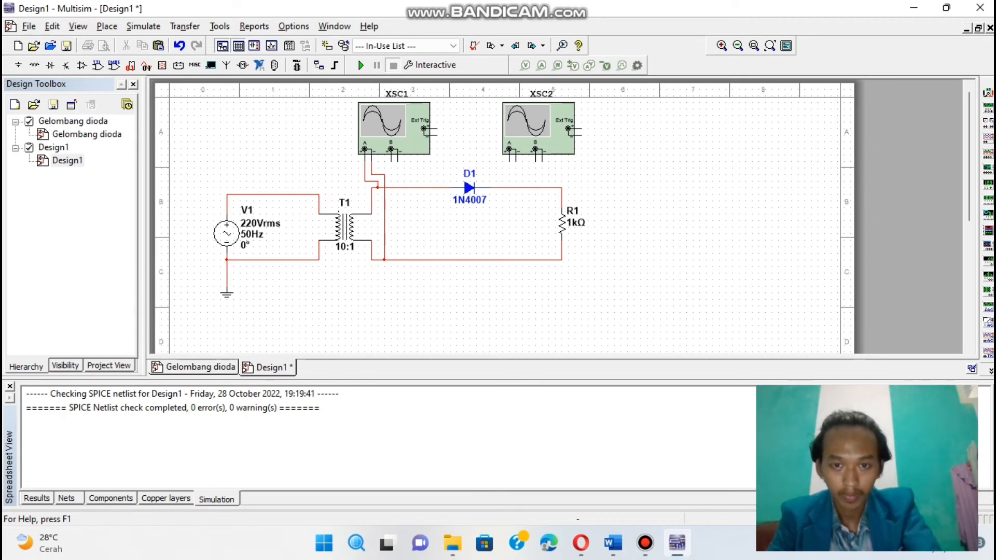
# - Wire channel A of oscilloscope XSC2 across the load, positive after the diode and negative to the lower wire
pyautogui.click(509, 162)
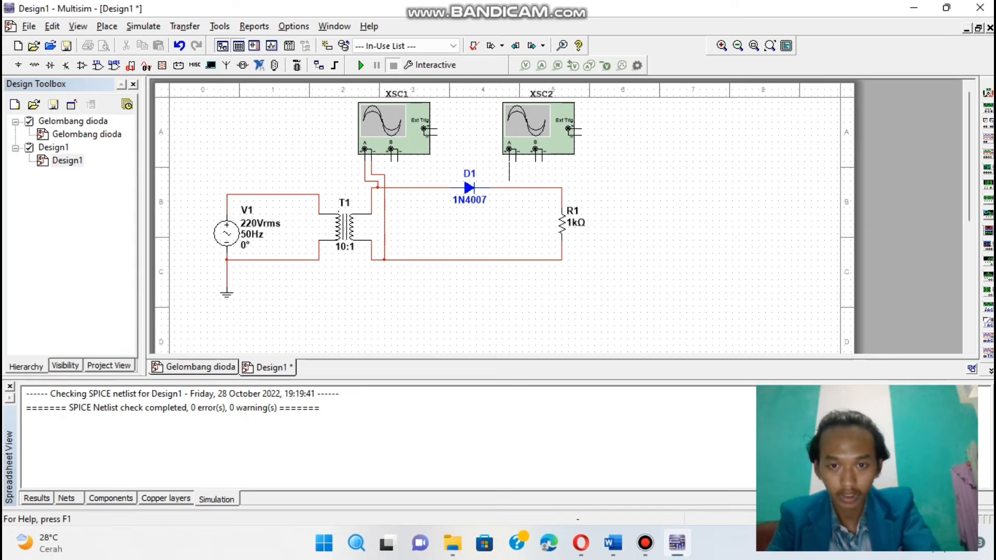
pyautogui.click(509, 188)
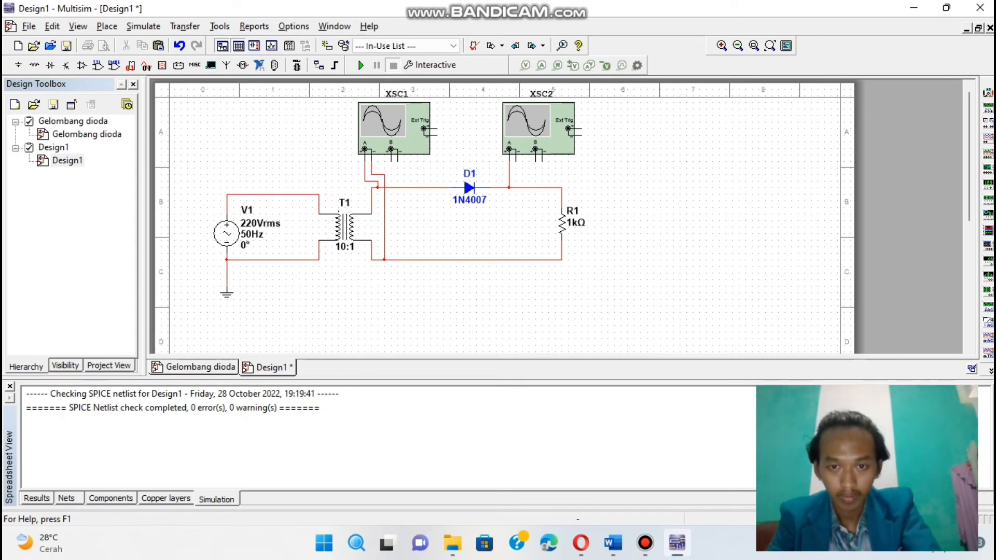
pyautogui.click(516, 158)
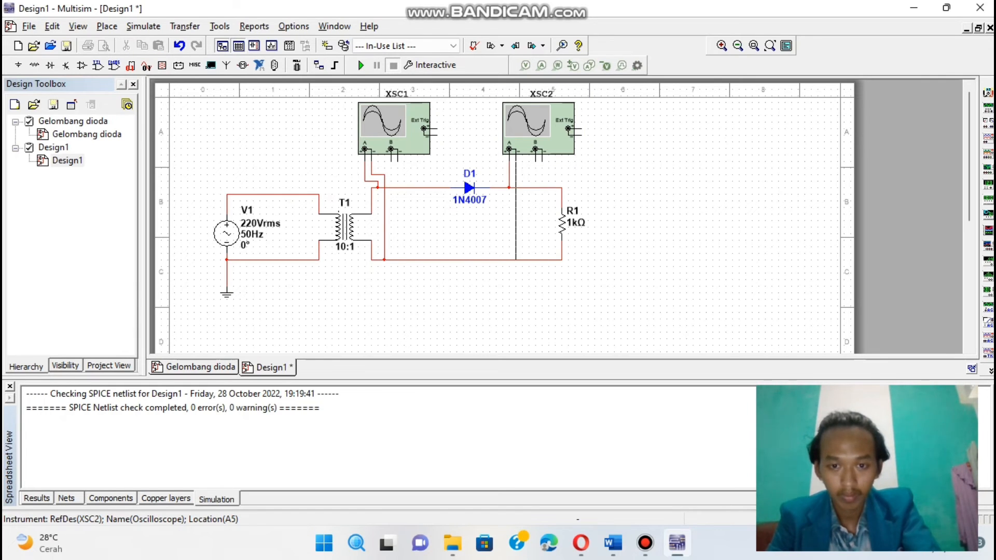
pyautogui.click(515, 260)
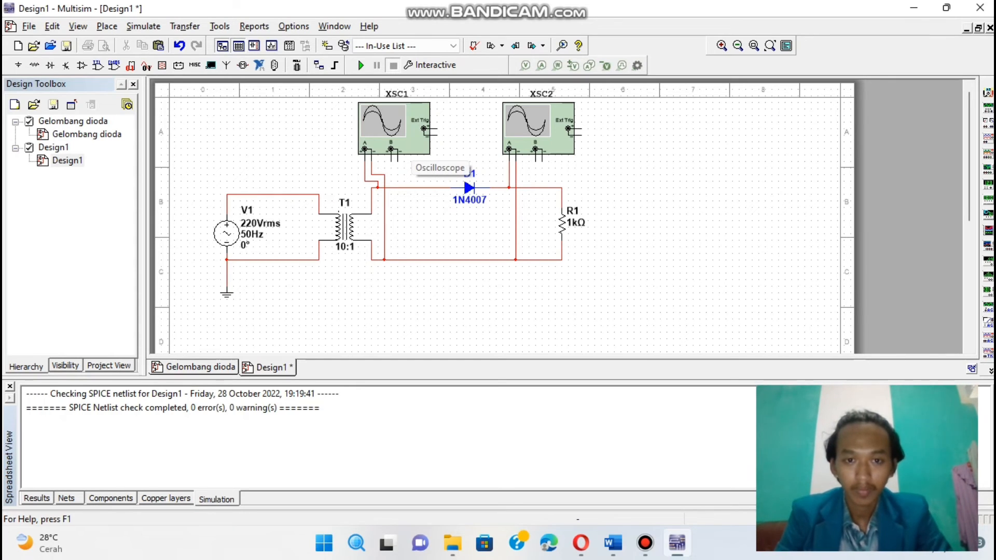
# - Open the display of oscilloscope XSC1 clear of its symbol, run the simulation, and restart it for a fresh trace
pyautogui.doubleClick(410, 150)
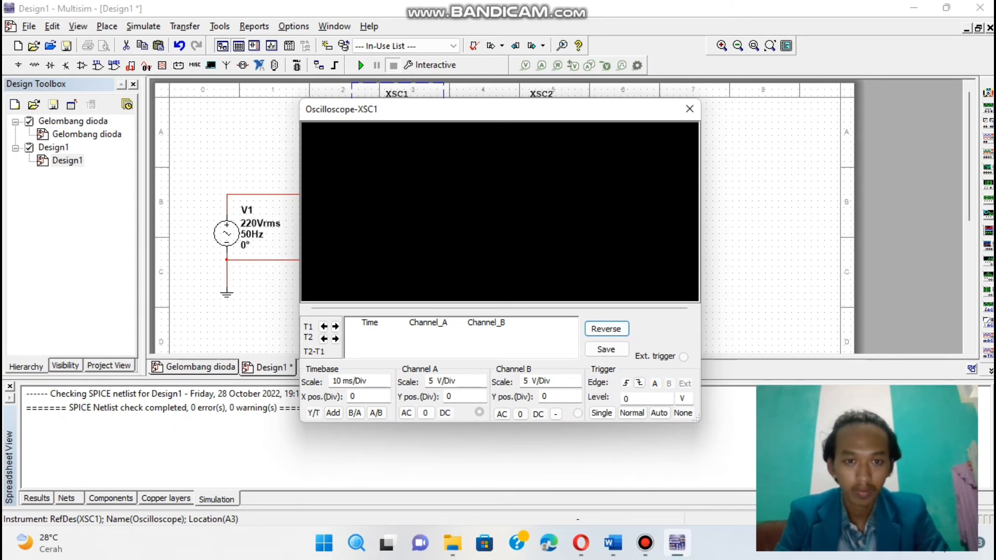
pyautogui.click(361, 65)
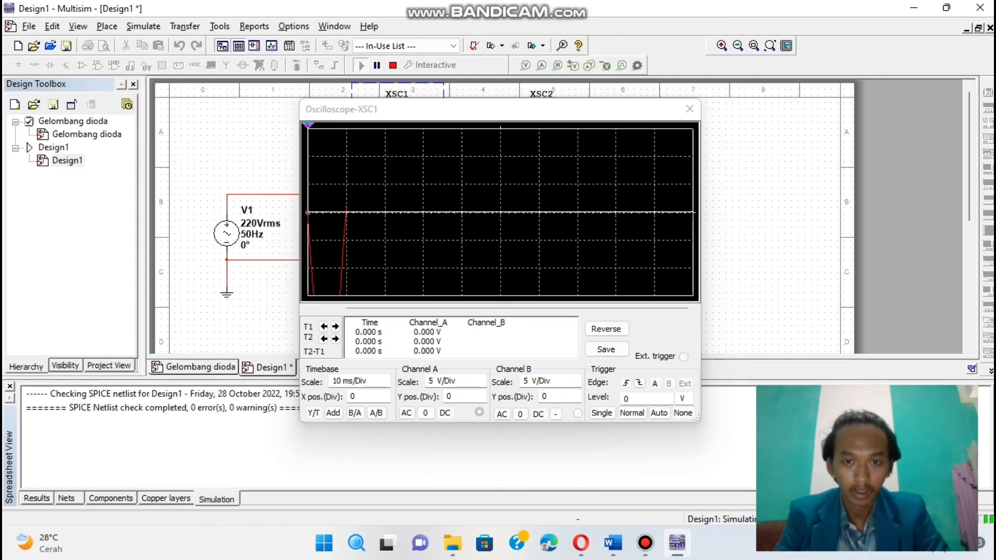
pyautogui.moveTo(503, 111); pyautogui.dragTo(258, 195)
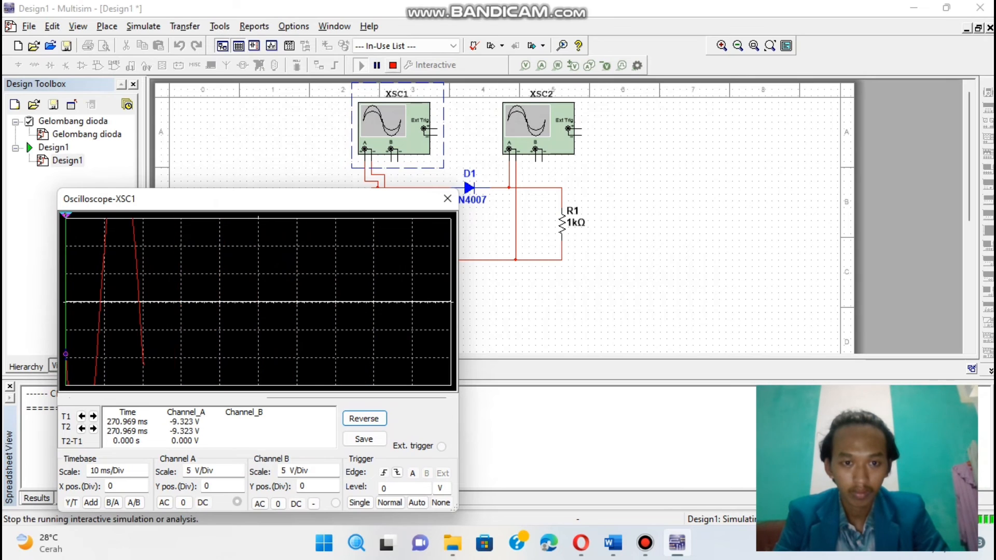
pyautogui.click(393, 65)
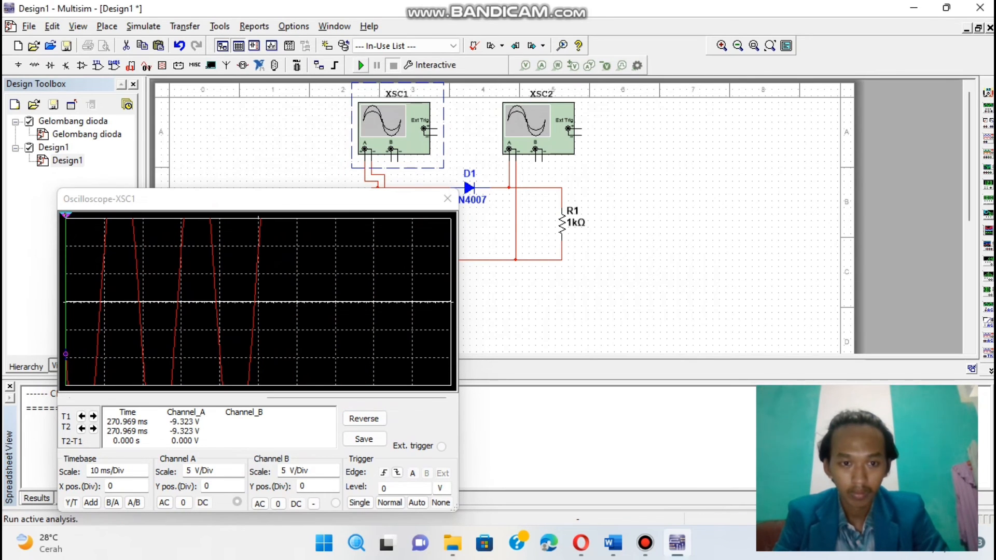
pyautogui.click(361, 65)
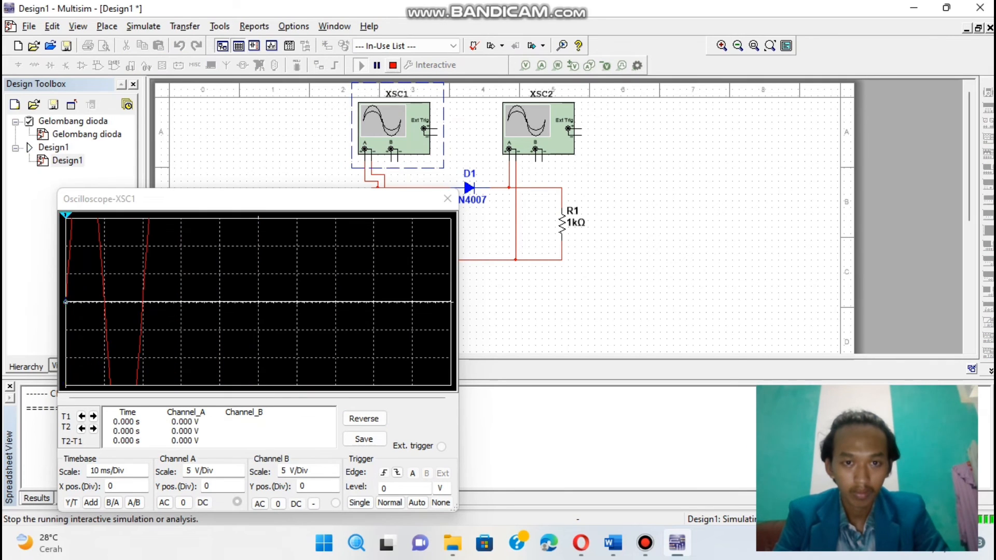
# - Restart the simulation and open the XSC2 display, arranging both oscilloscope displays side by side clear of the diode
pyautogui.click(393, 65)
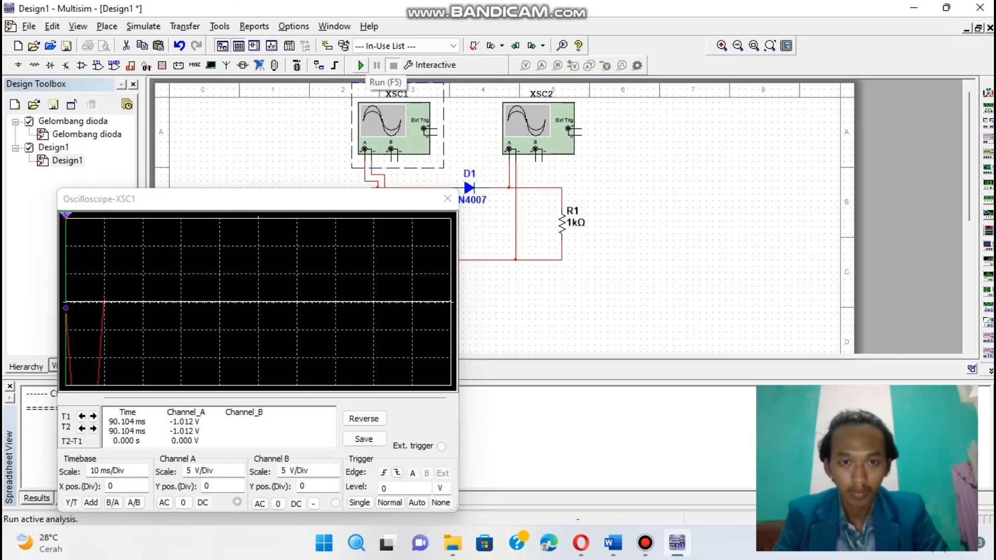
pyautogui.click(360, 65)
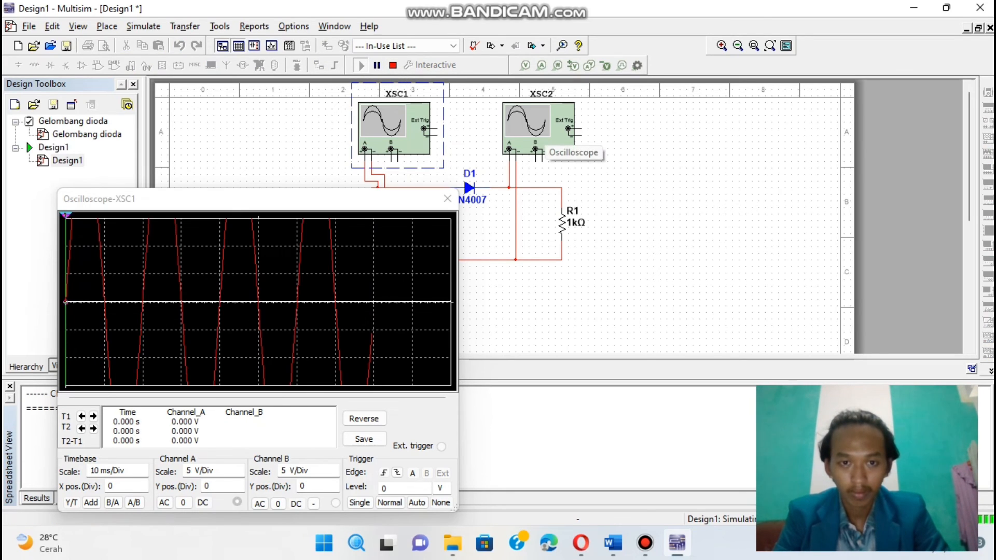
pyautogui.doubleClick(530, 127)
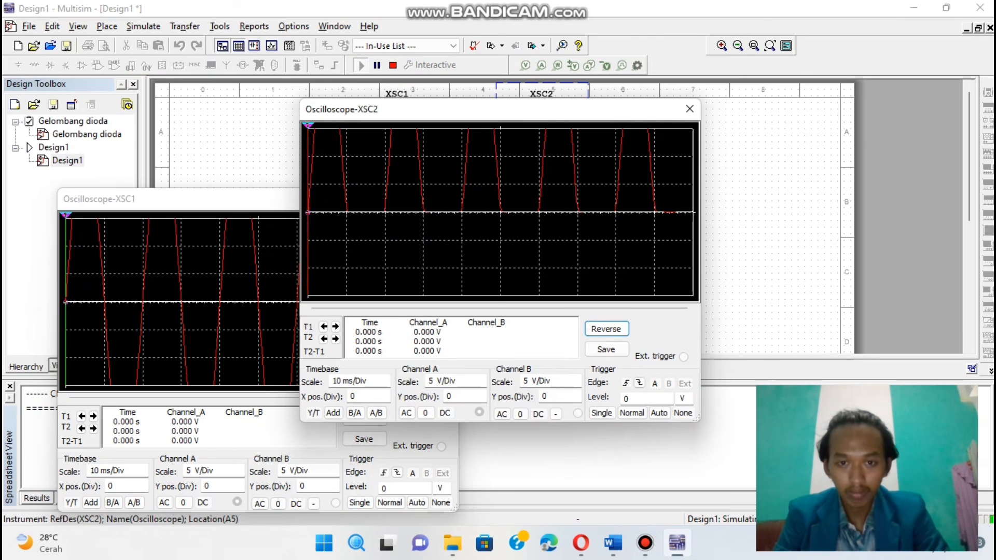
pyautogui.moveTo(541, 113); pyautogui.dragTo(828, 204)
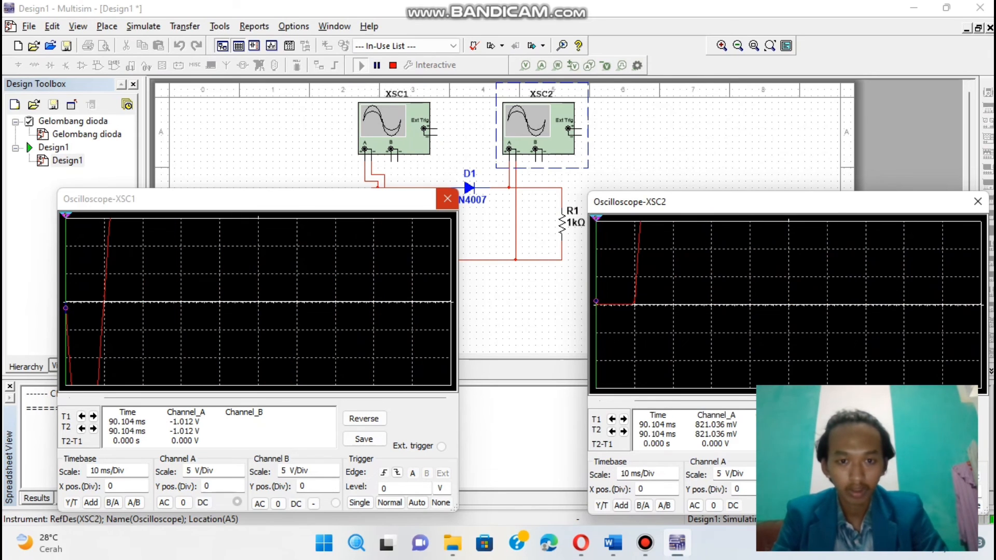
pyautogui.moveTo(393, 201); pyautogui.dragTo(341, 199)
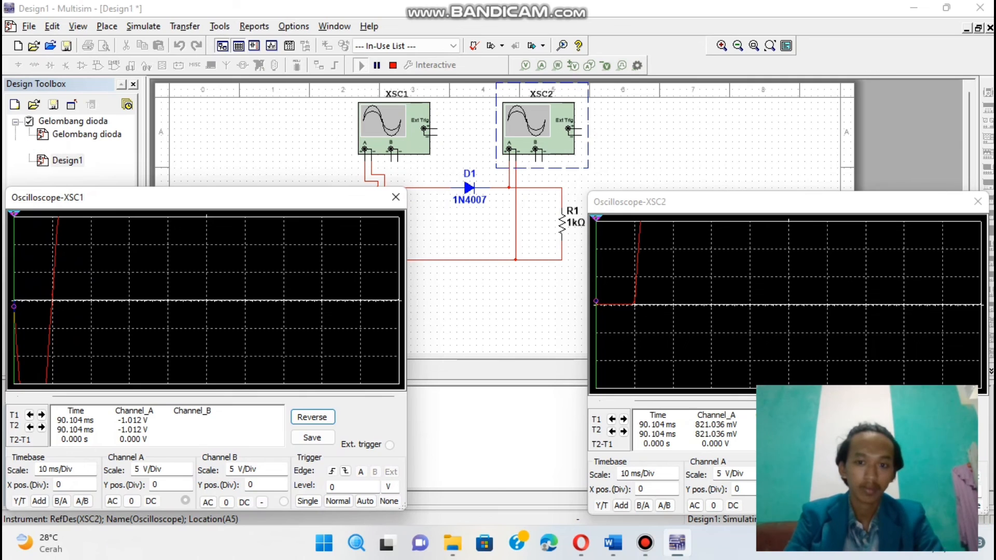
# - Restart the simulation to draw fresh transformer-secondary and load waveforms on both oscilloscopes together
pyautogui.click(393, 65)
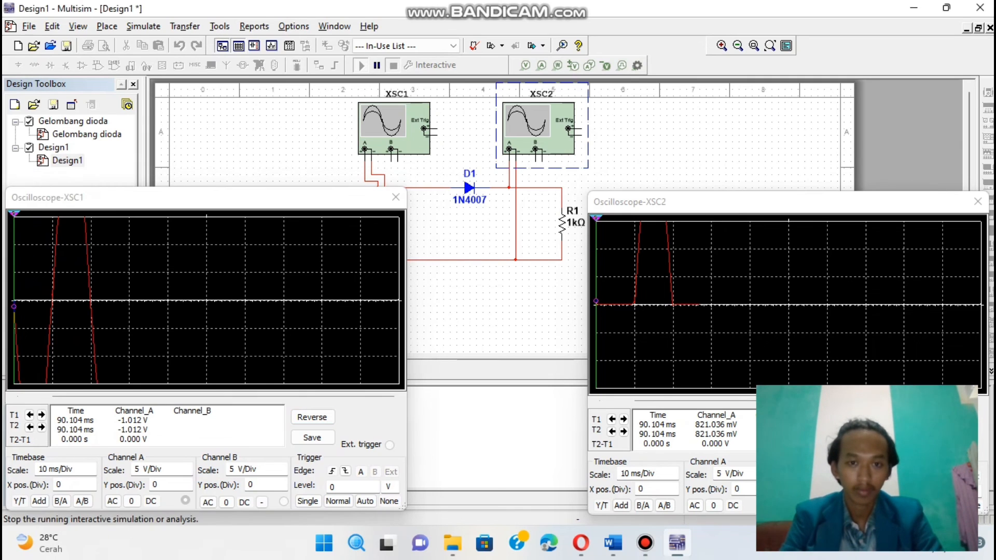
pyautogui.click(361, 65)
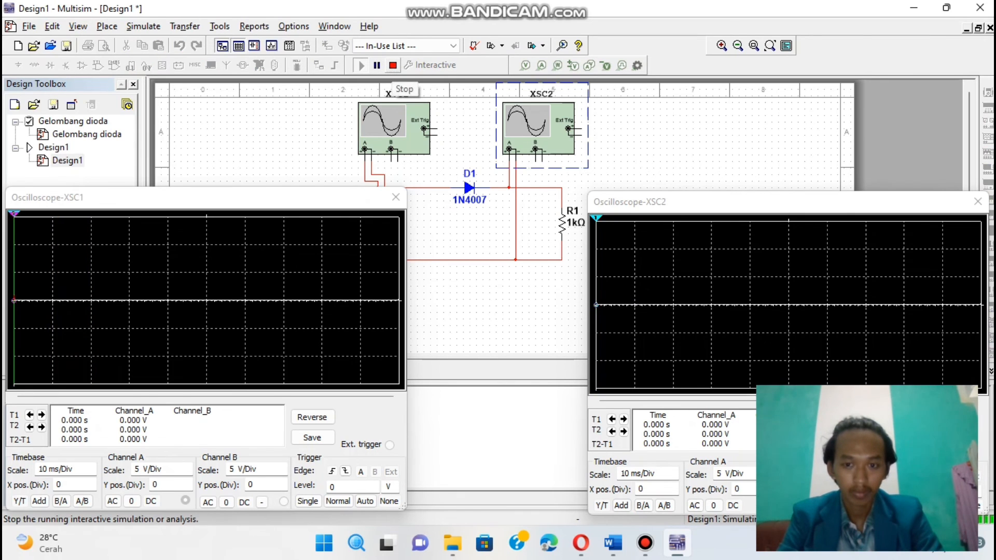
pyautogui.click(392, 65)
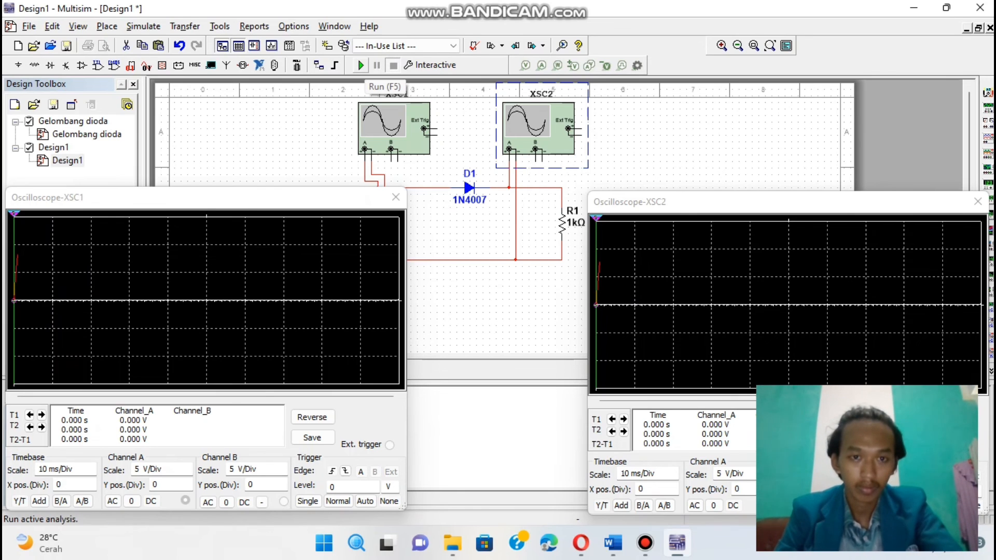
pyautogui.click(360, 65)
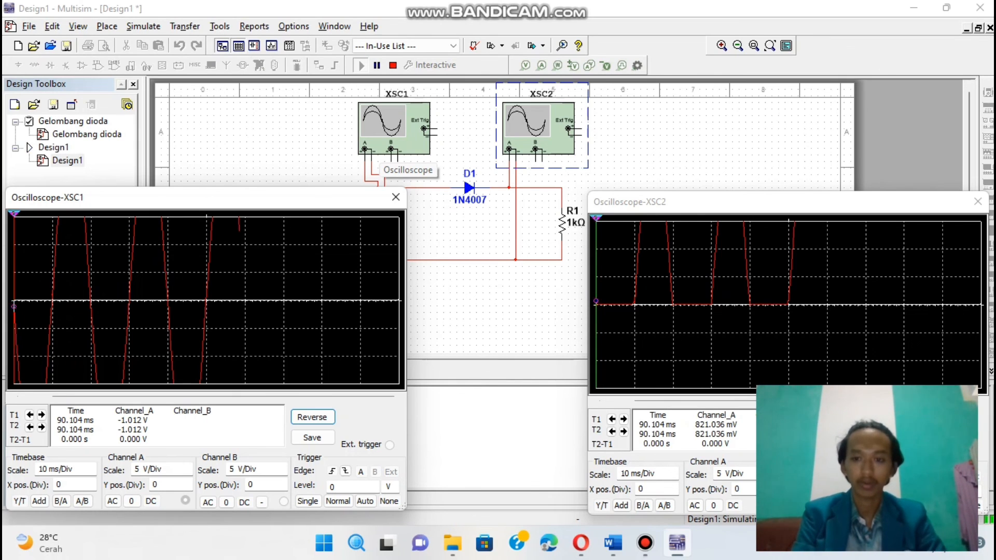
# - Nudge the XSC1 oscilloscope symbol slightly down and stop the simulation with several cycles drawn on both displays
pyautogui.moveTo(383, 144)
pyautogui.mouseDown()
pyautogui.moveTo(376, 137)
pyautogui.moveTo(383, 151)
pyautogui.mouseUp()
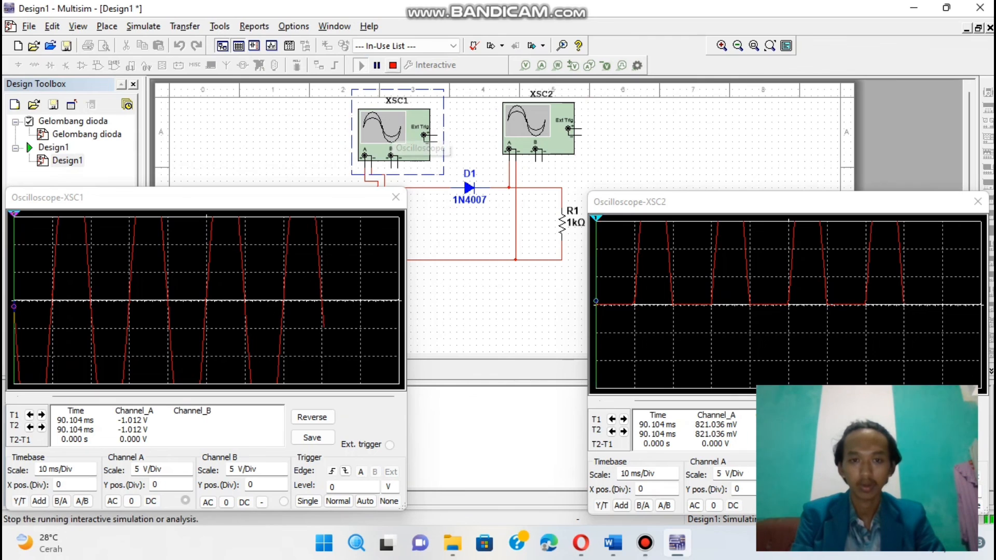
pyautogui.click(393, 65)
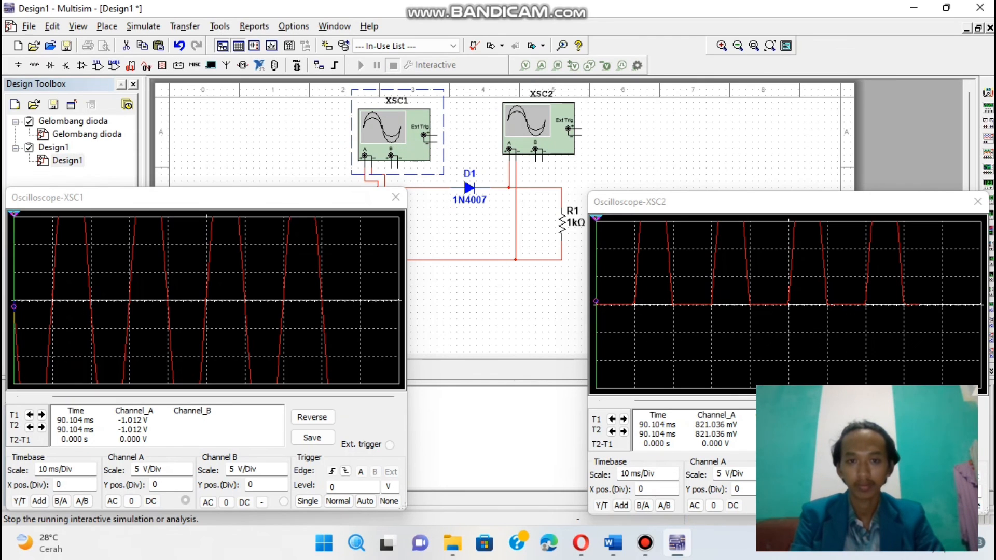
pyautogui.moveTo(645, 543)
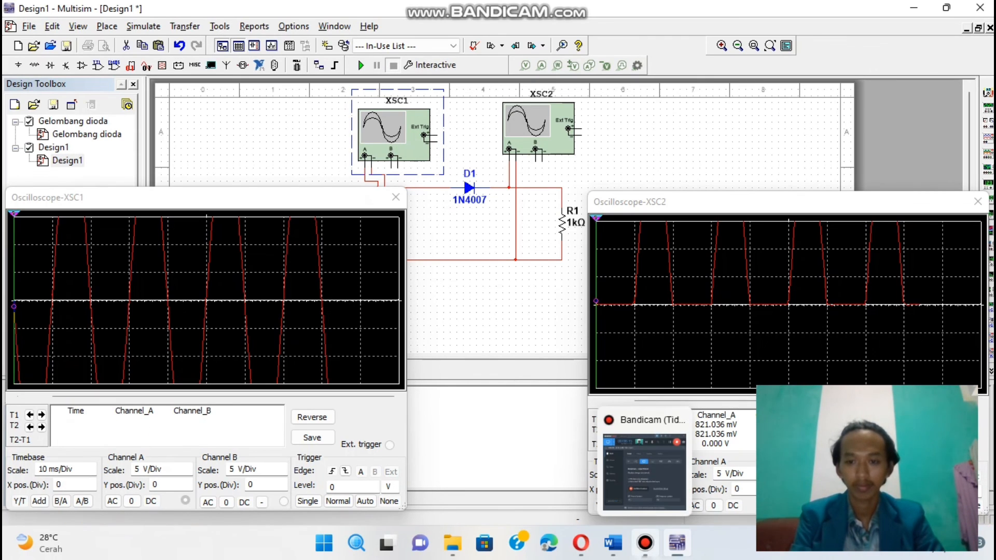
pyautogui.click(645, 542)
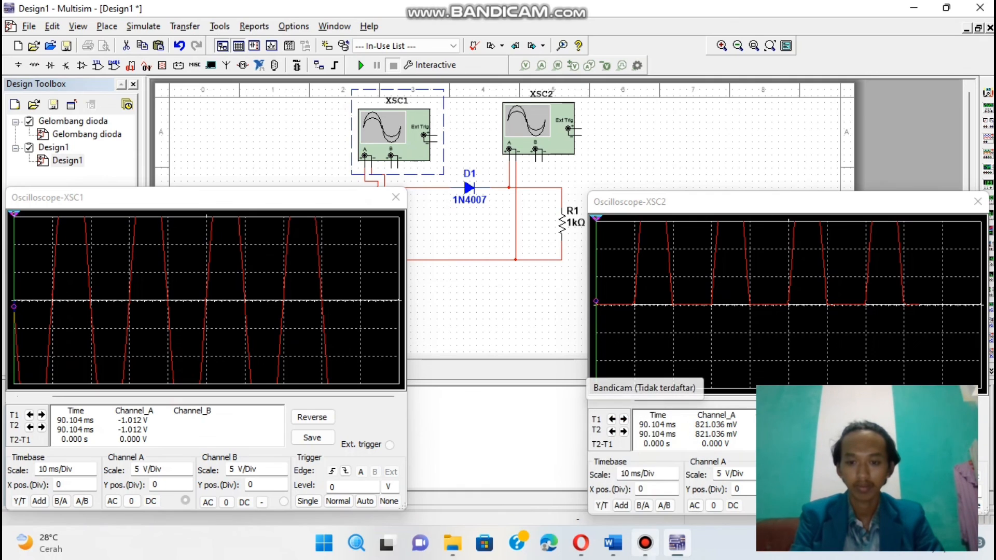